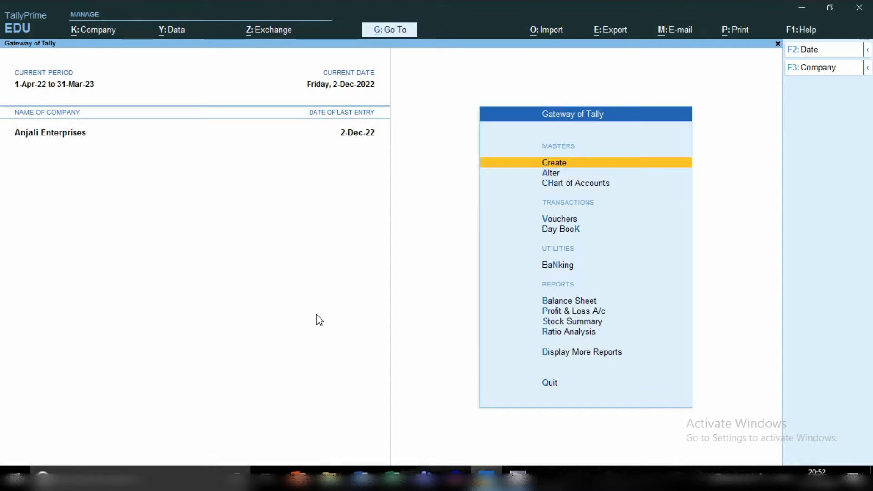
Open the Statistics report and view December sales voucher no. 4 for Natraj Enteprises, closing it without saving.
{"action": "key", "text": "d"}
{"action": "key", "text": "s"}
{"action": "key", "text": "s"}
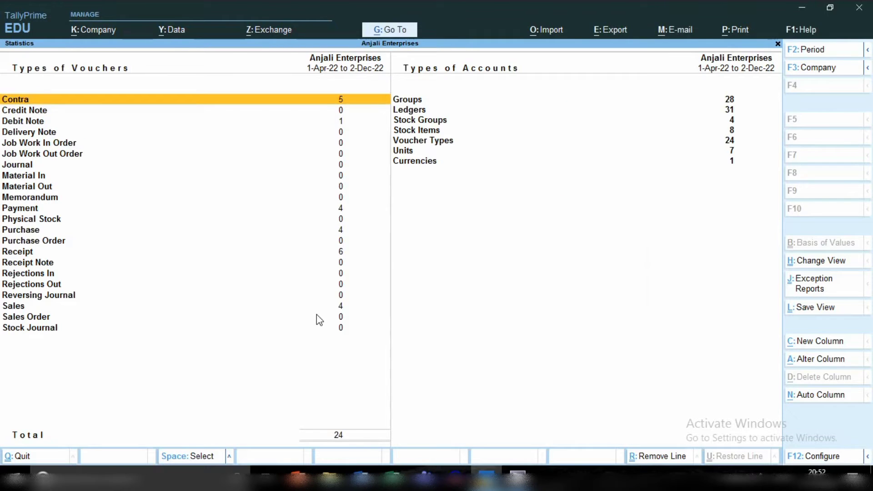
{"action": "key", "text": "Down"}
{"action": "key", "text": "Down"}
{"action": "key", "text": "Down"}
{"action": "key", "text": "Down"}
{"action": "key", "text": "Down"}
{"action": "key", "text": "Down"}
{"action": "key", "text": "Down"}
{"action": "key", "text": "Down"}
{"action": "key", "text": "Down"}
{"action": "key", "text": "Down"}
{"action": "key", "text": "Down"}
{"action": "key", "text": "Down"}
{"action": "key", "text": "Down"}
{"action": "key", "text": "Down"}
{"action": "key", "text": "Down"}
{"action": "key", "text": "Down"}
{"action": "key", "text": "Down"}
{"action": "key", "text": "Down"}
{"action": "key", "text": "Down"}
{"action": "key", "text": "Down"}
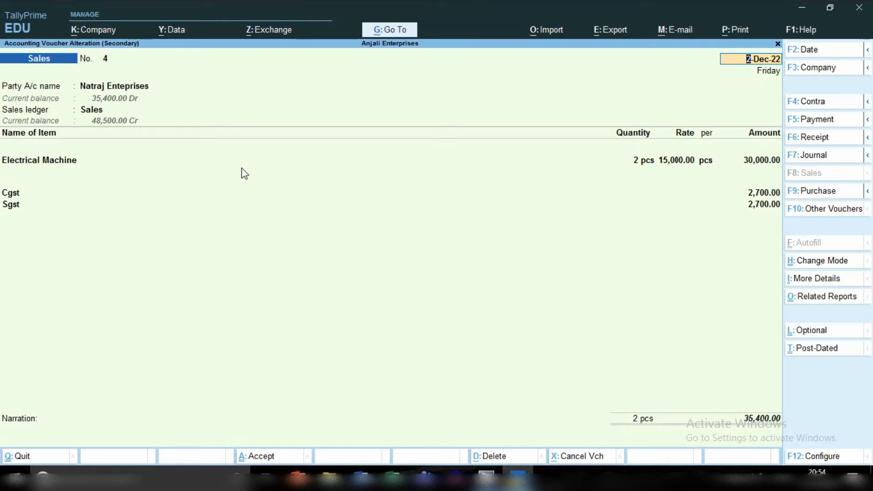
{"action": "key", "text": "Escape"}
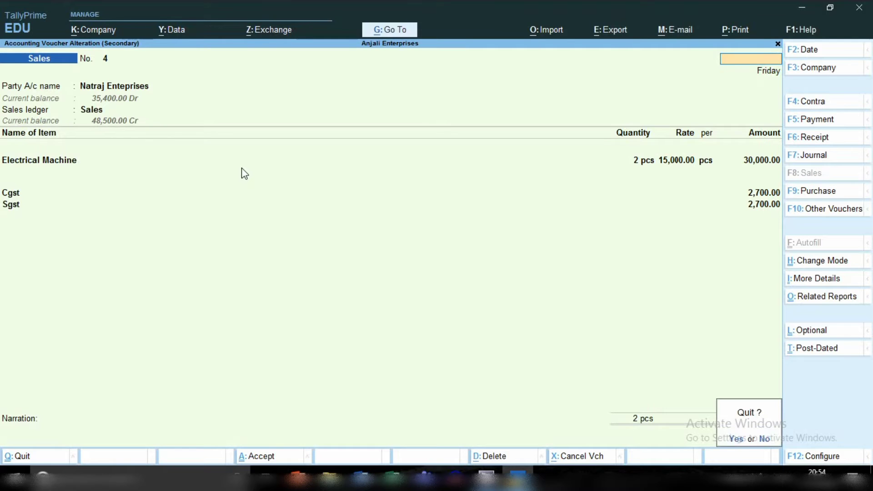
{"action": "key", "text": "y"}
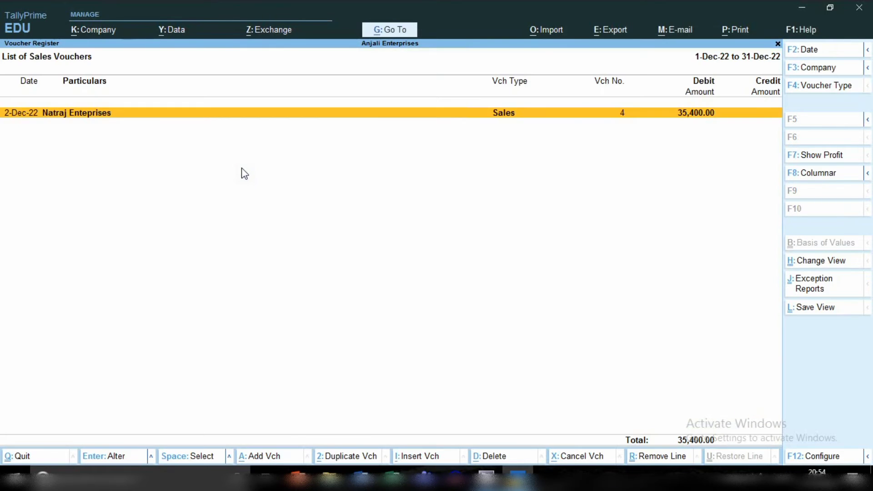
{"action": "key", "text": "Escape"}
{"action": "key", "text": "Escape"}
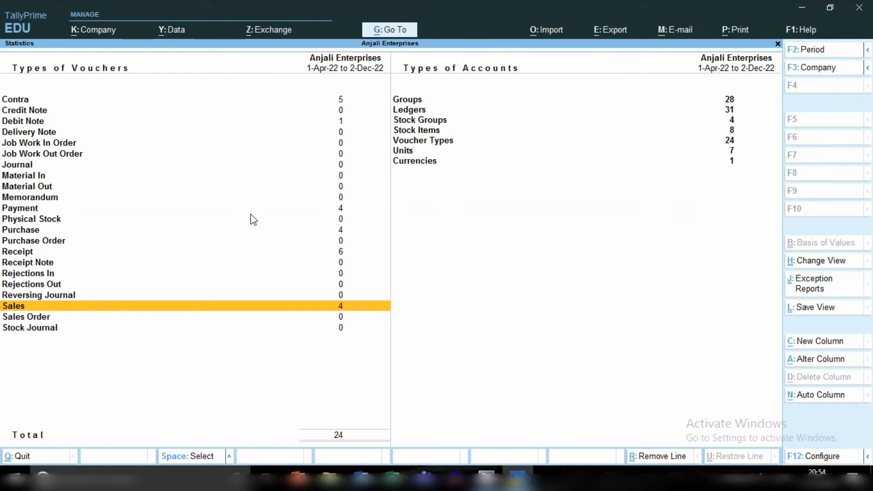
Reopen the December sales voucher for Natraj Enteprises and switch its voucher mode to Item Invoice.
{"action": "key", "text": "Return"}
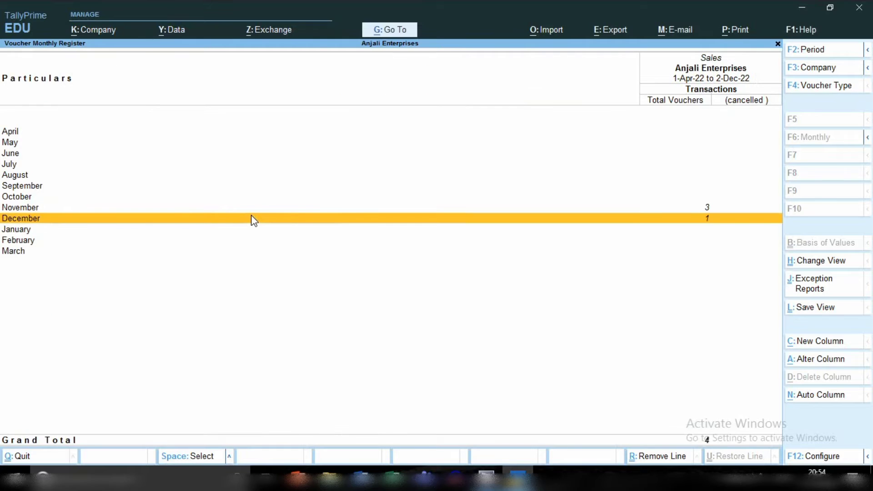
{"action": "key", "text": "Return"}
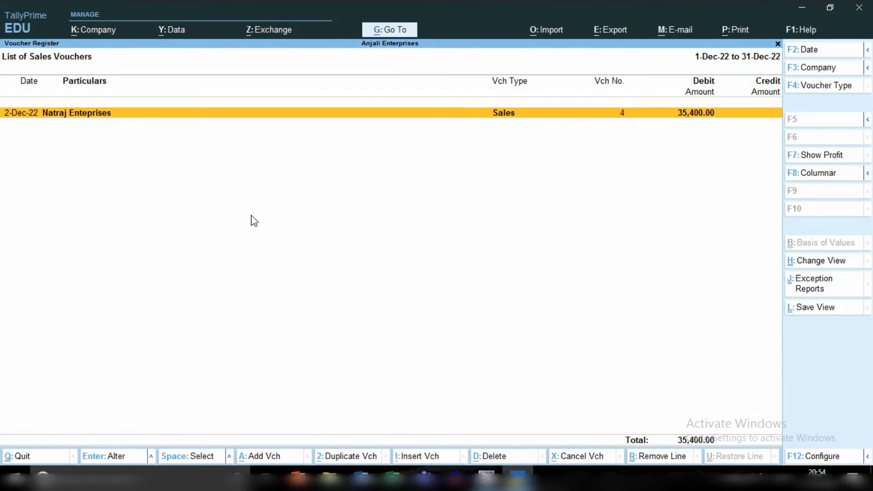
{"action": "key", "text": "Return"}
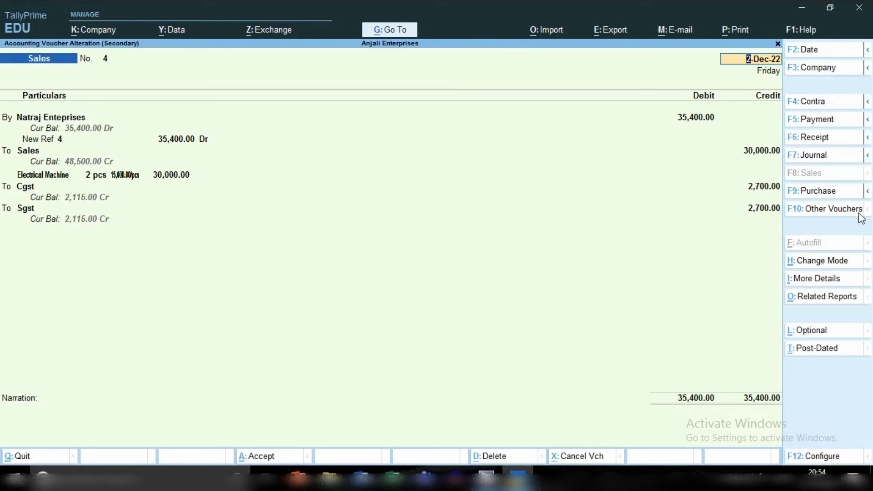
{"action": "left_click", "coordinate": [827, 263]}
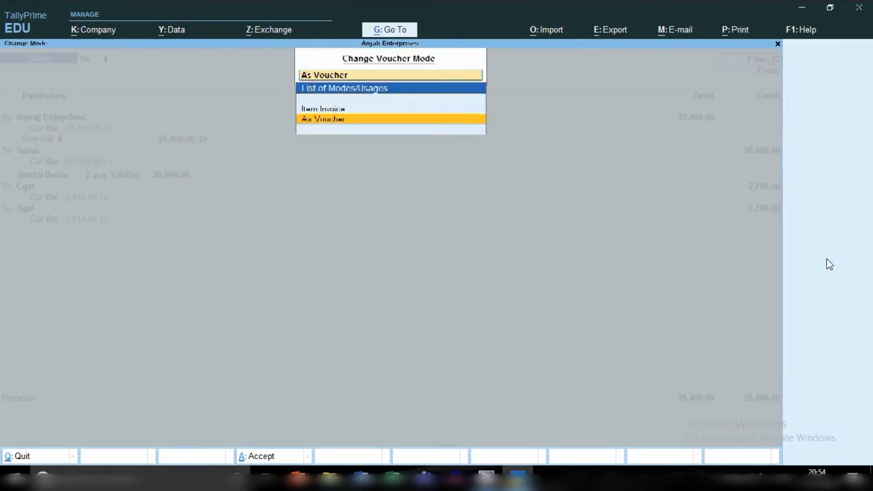
{"action": "key", "text": "Up"}
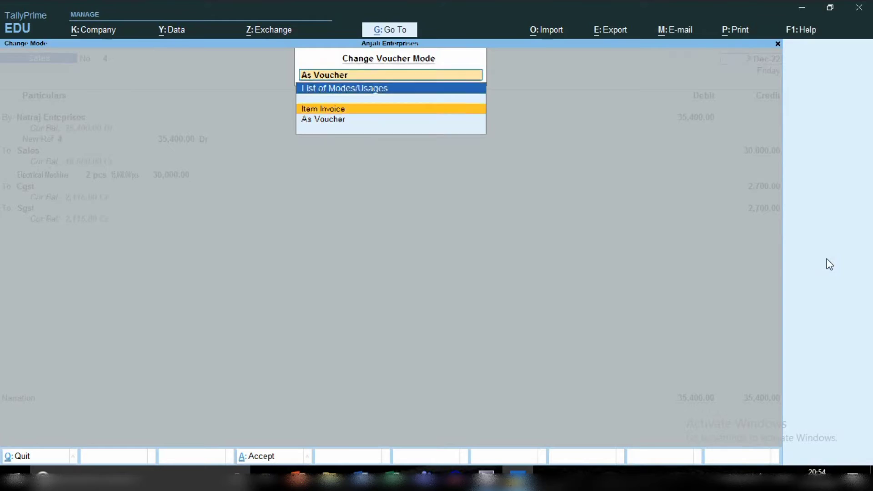
{"action": "key", "text": "Return"}
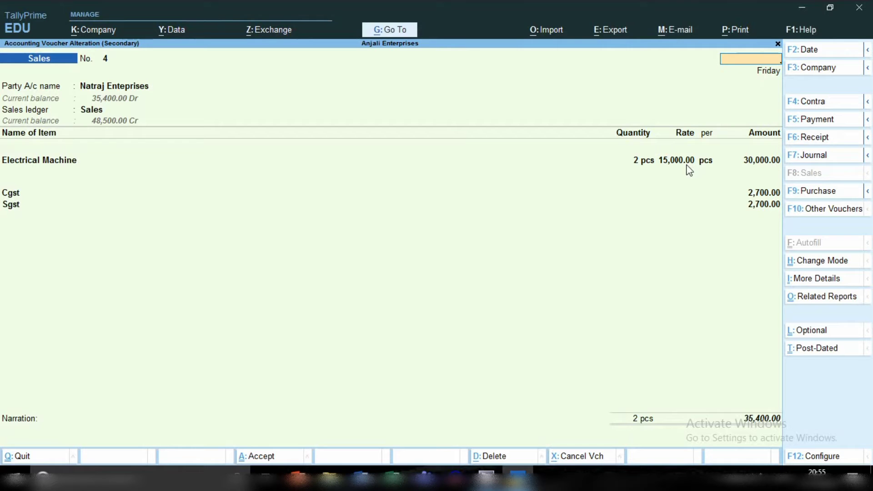
Quit the sales voucher and the Statistics report to return to the Gateway of Tally.
{"action": "key", "text": "Escape"}
{"action": "key", "text": "Return"}
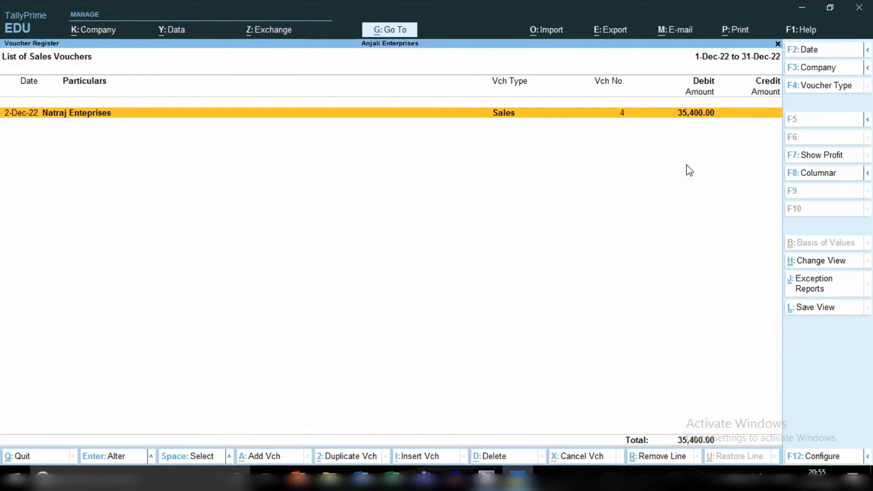
{"action": "key", "text": "Escape"}
{"action": "key", "text": "Escape"}
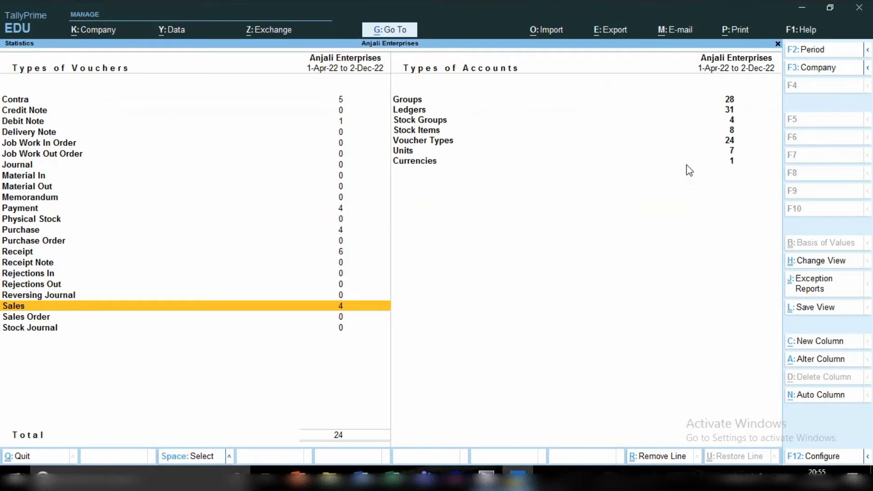
{"action": "key", "text": "Escape"}
{"action": "key", "text": "Escape"}
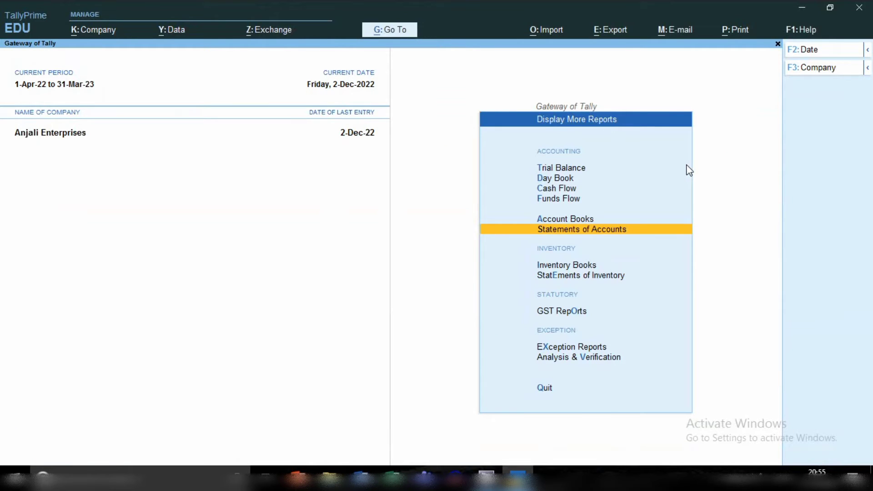
{"action": "key", "text": "Escape"}
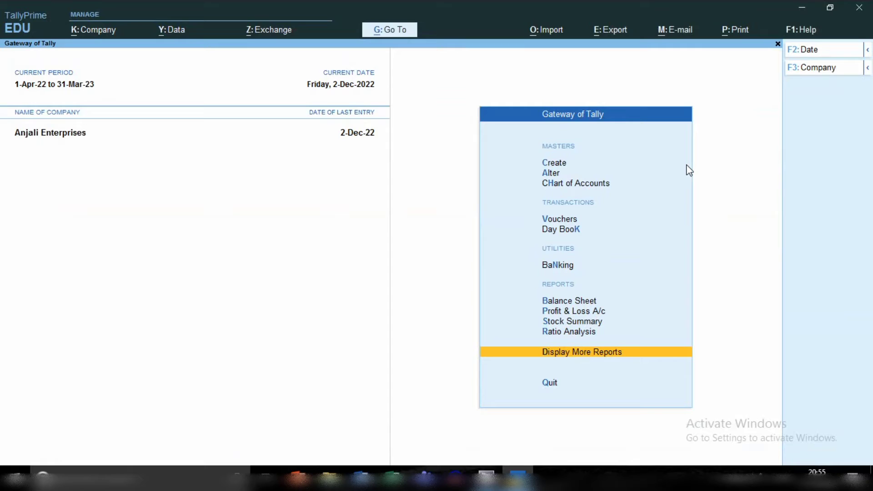
Open the Credit Note voucher type for alteration, check its activation setting, and close it without saving.
{"action": "key", "text": "Up"}
{"action": "key", "text": "Up"}
{"action": "key", "text": "Up"}
{"action": "key", "text": "Up"}
{"action": "key", "text": "Up"}
{"action": "key", "text": "Up"}
{"action": "key", "text": "Up"}
{"action": "key", "text": "Up"}
{"action": "key", "text": "Up"}
{"action": "key", "text": "Up"}
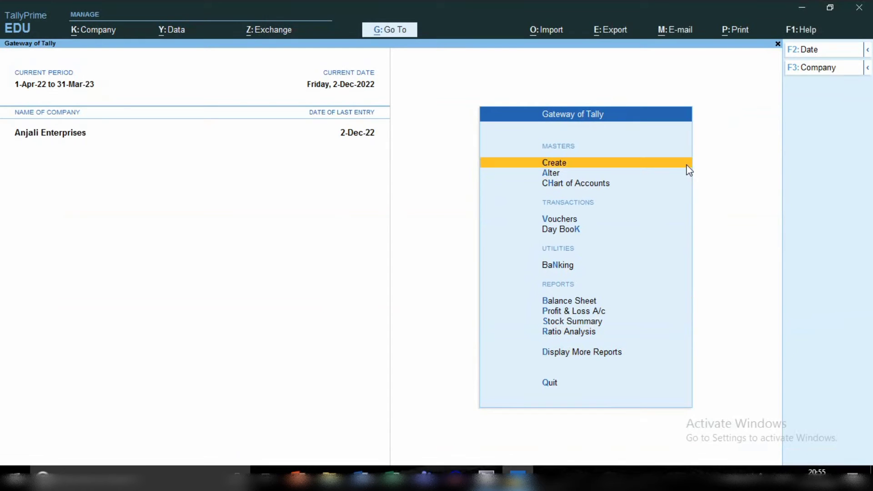
{"action": "key", "text": "Down"}
{"action": "key", "text": "Return"}
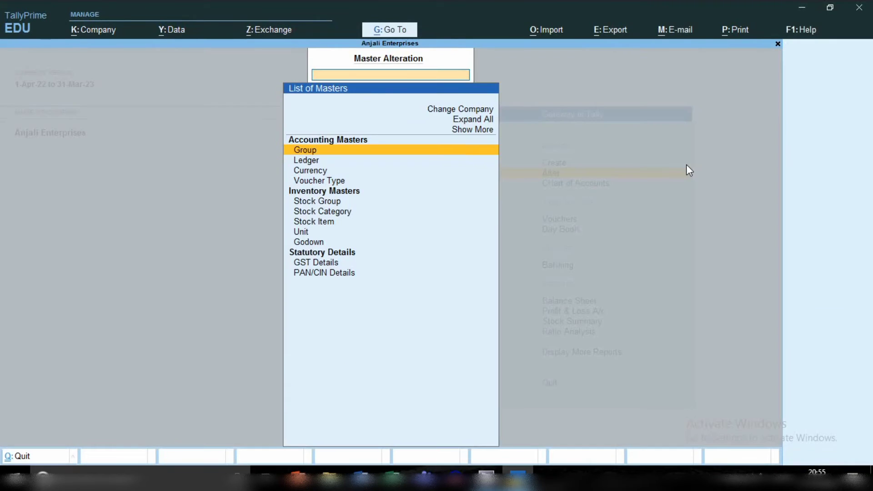
{"action": "key", "text": "Down"}
{"action": "key", "text": "Down"}
{"action": "key", "text": "Down"}
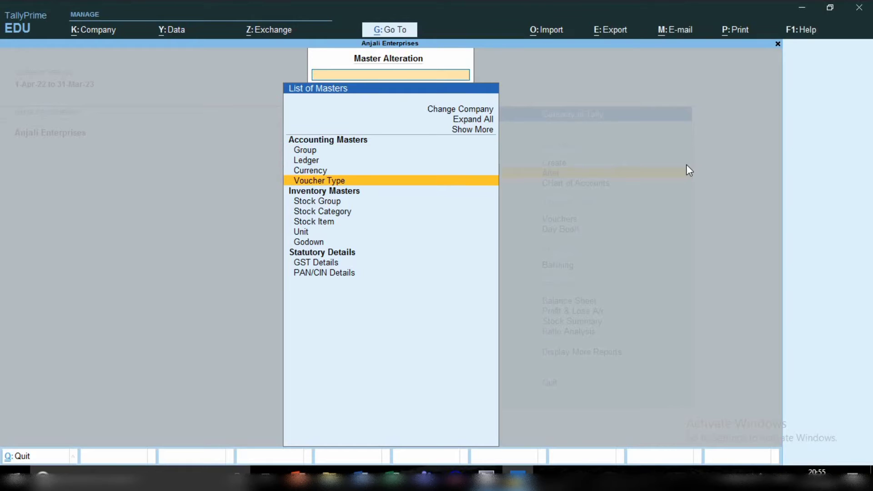
{"action": "key", "text": "Return"}
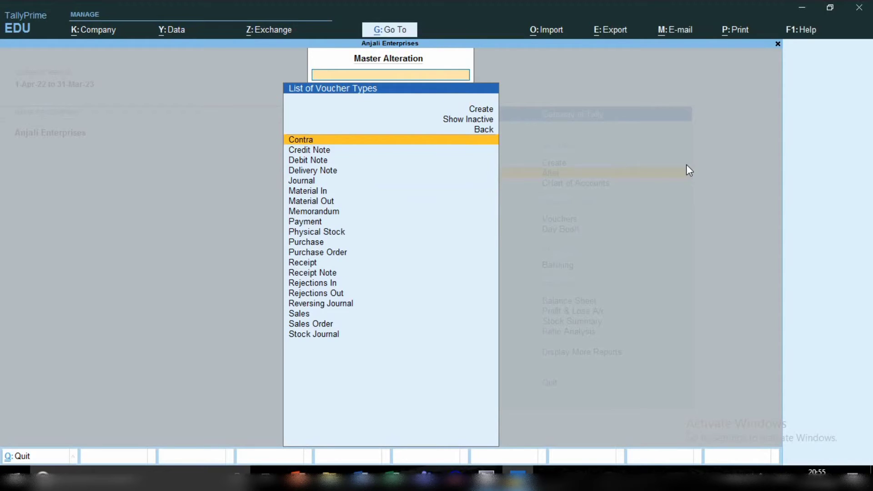
{"action": "key", "text": "Down"}
{"action": "key", "text": "Return"}
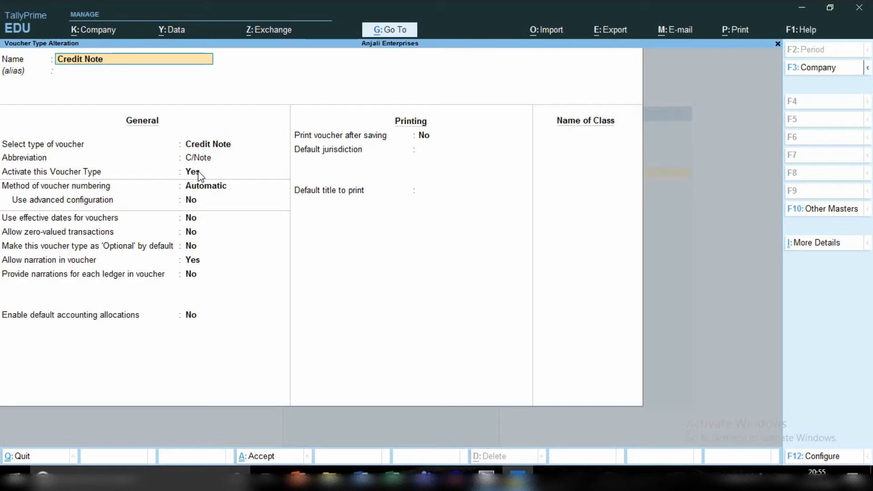
{"action": "key", "text": "BackSpace"}
{"action": "key", "text": "Escape"}
{"action": "key", "text": "y"}
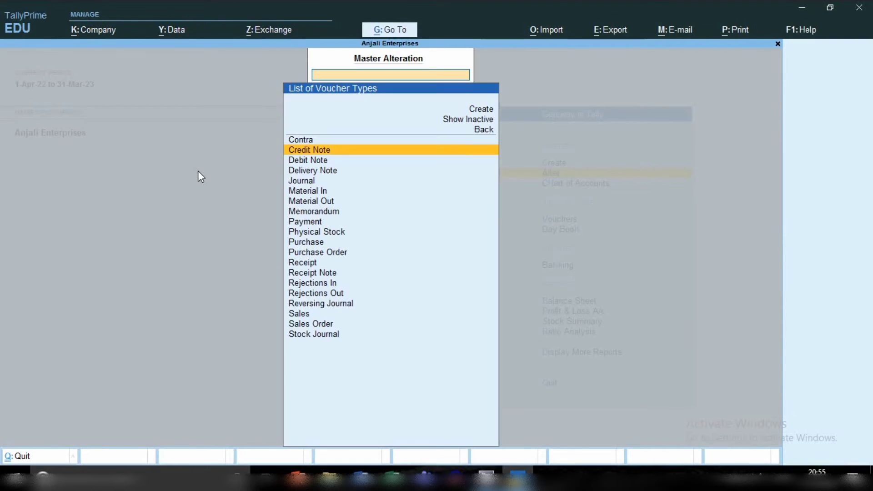
{"action": "key", "text": "Escape"}
{"action": "key", "text": "Escape"}
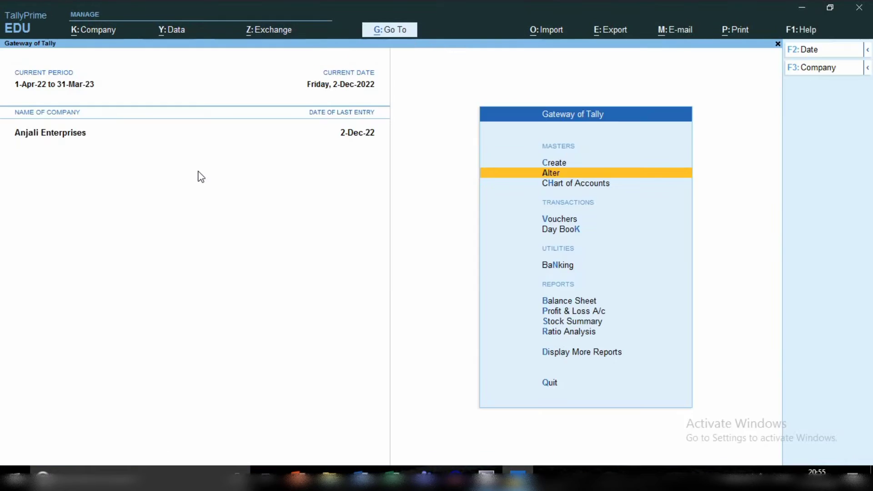
Start a new voucher and change its voucher type to Credit Note.
{"action": "key", "text": "v"}
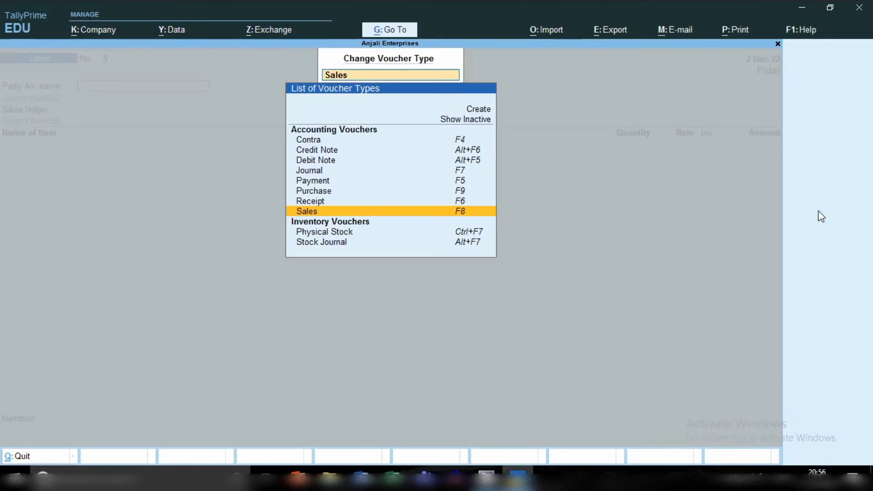
{"action": "left_click", "coordinate": [820, 210]}
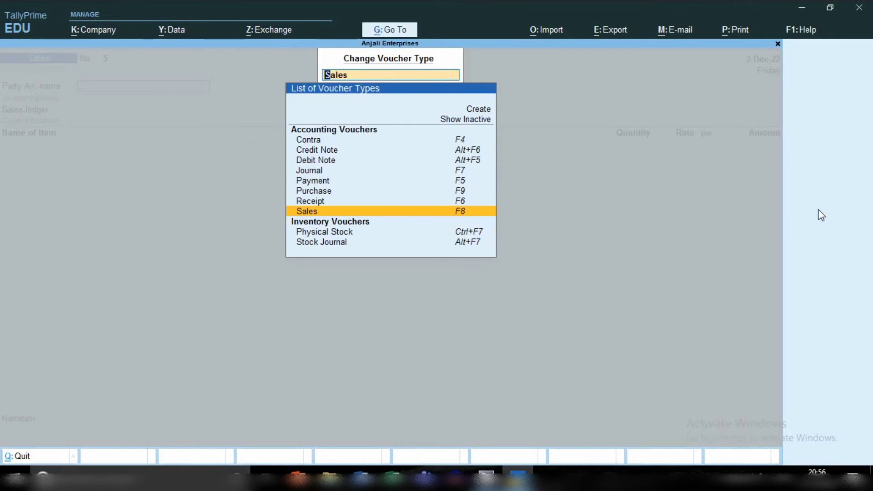
{"action": "key", "text": "Up"}
{"action": "key", "text": "Up"}
{"action": "key", "text": "Up"}
{"action": "key", "text": "Up"}
{"action": "key", "text": "Up"}
{"action": "key", "text": "Up"}
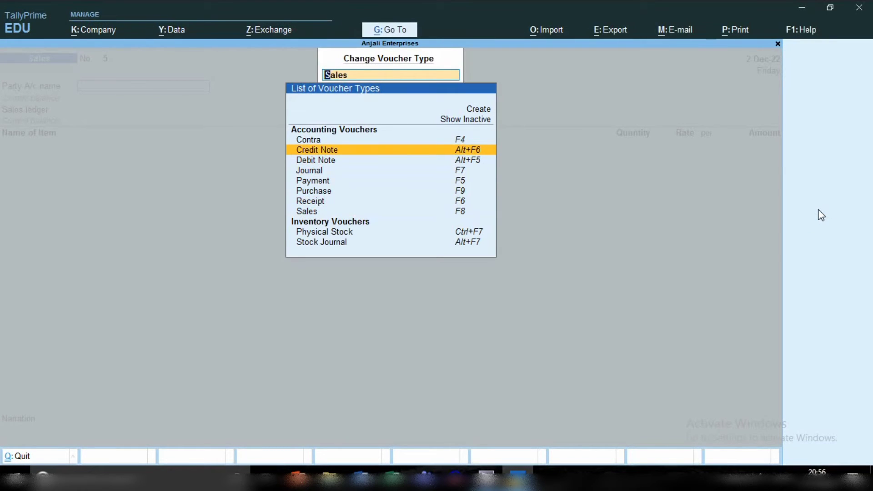
{"action": "key", "text": "Return"}
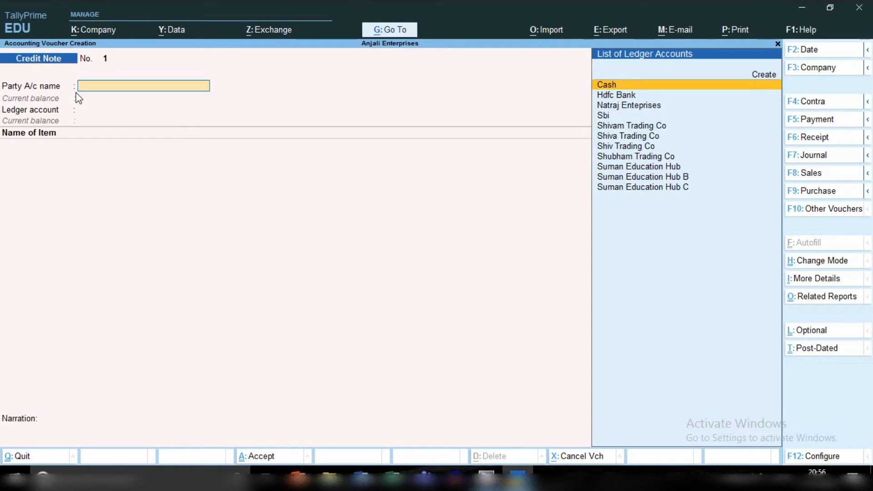
{"action": "key", "text": "F2"}
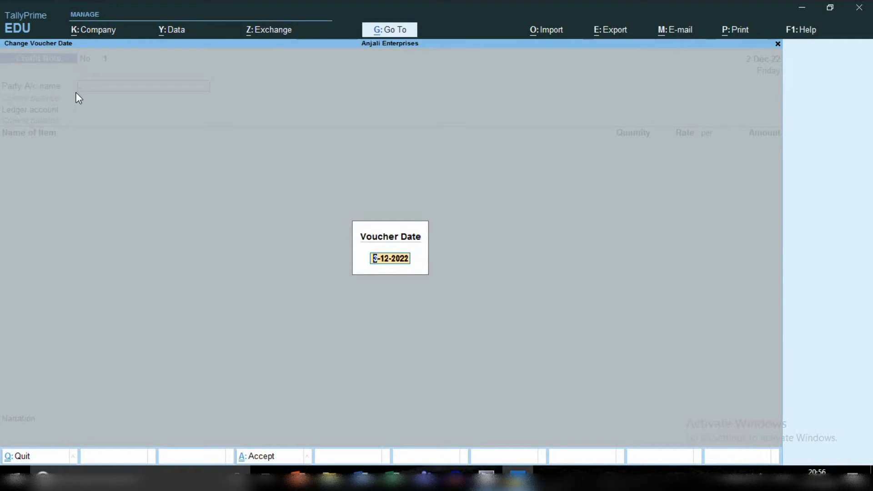
{"action": "key", "text": "BackSpace"}
{"action": "key", "text": "Escape"}
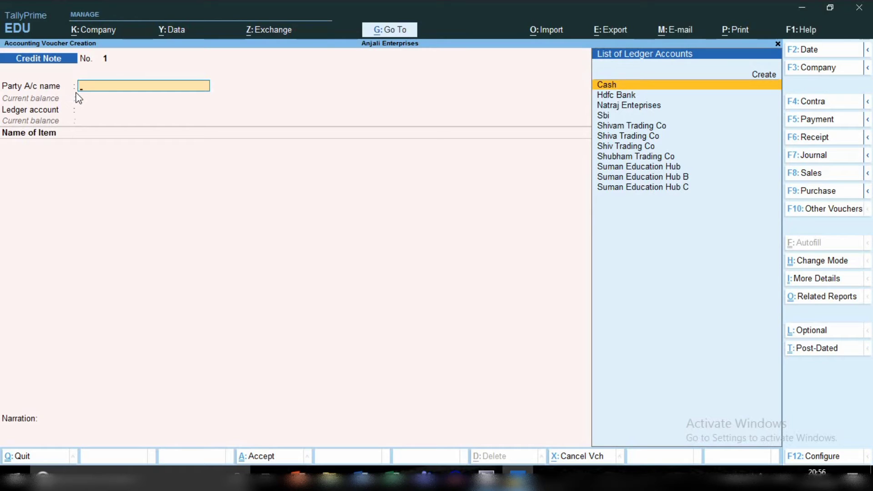
Select Natraj Enteprises as the credit note's party account and leave the receipt dispatch details blank.
{"action": "key", "text": "Down"}
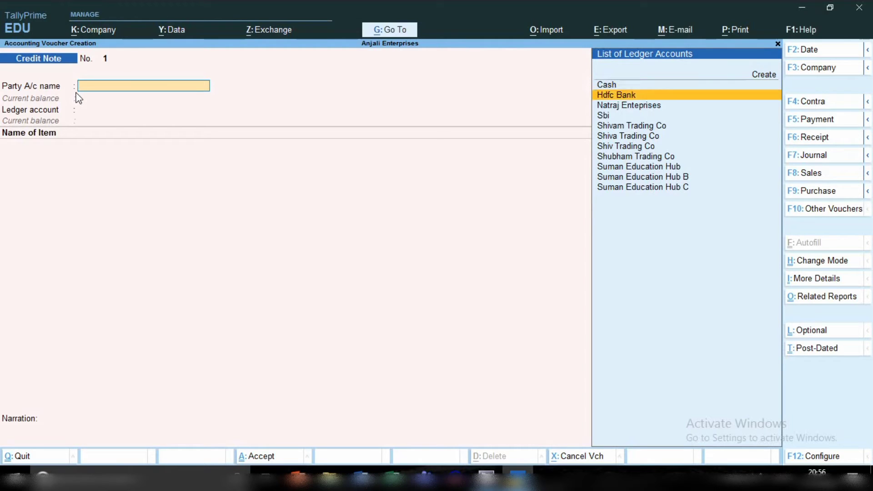
{"action": "key", "text": "Down"}
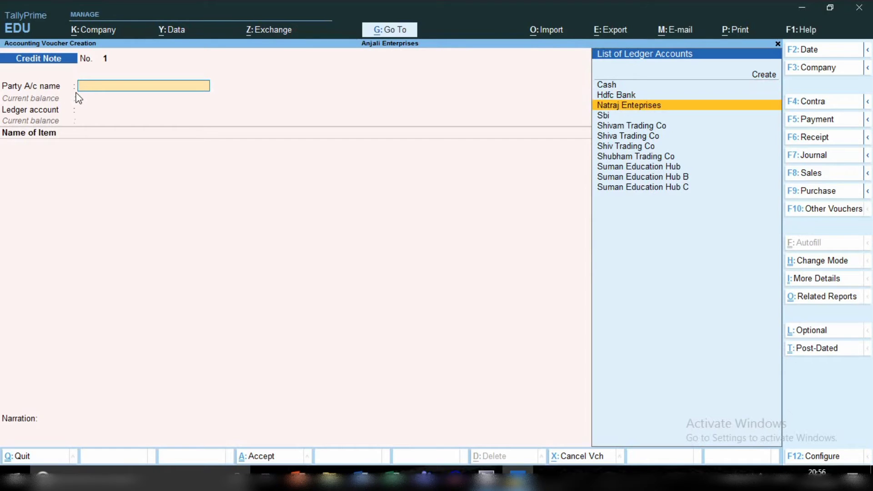
{"action": "key", "text": "Return"}
{"action": "key", "text": "Return"}
{"action": "key", "text": "Return"}
{"action": "key", "text": "Return"}
{"action": "key", "text": "Return"}
{"action": "key", "text": "Return"}
{"action": "key", "text": "Return"}
{"action": "key", "text": "Return"}
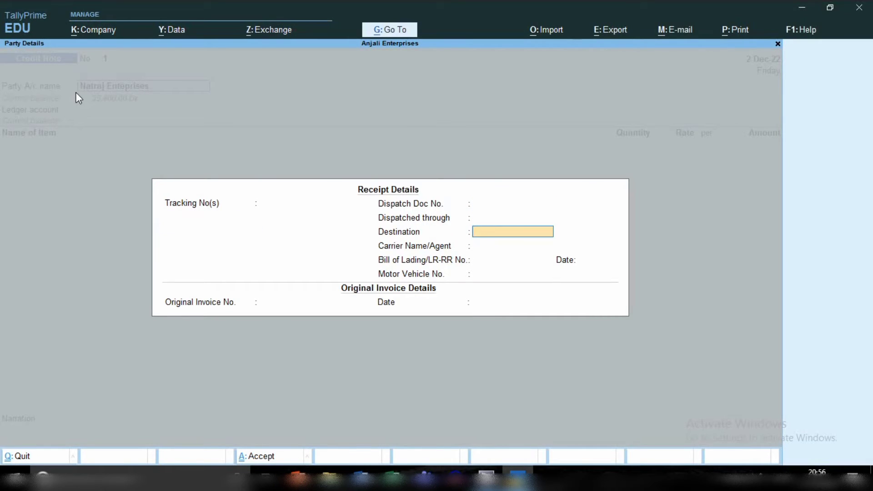
{"action": "key", "text": "Return"}
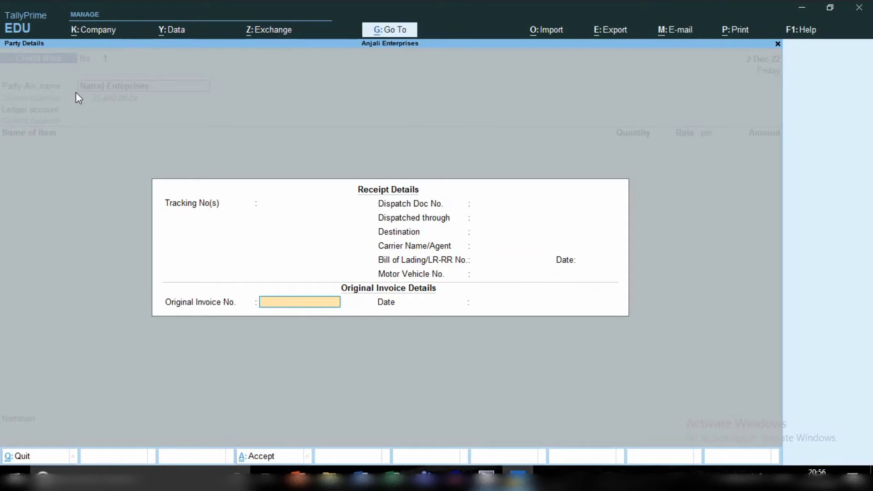
Set the original invoice number to 4 and accept 2-Dec-22 as its date.
{"action": "type", "text": "4"}
{"action": "key", "text": "Return"}
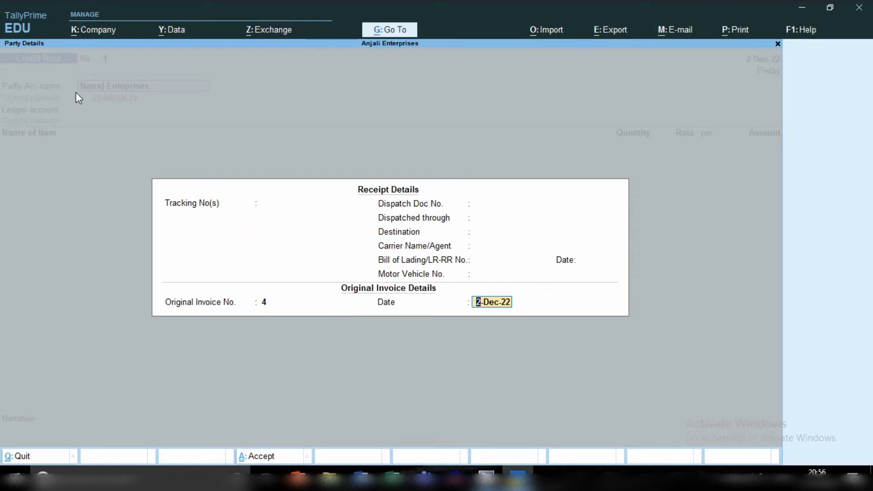
{"action": "key", "text": "Return"}
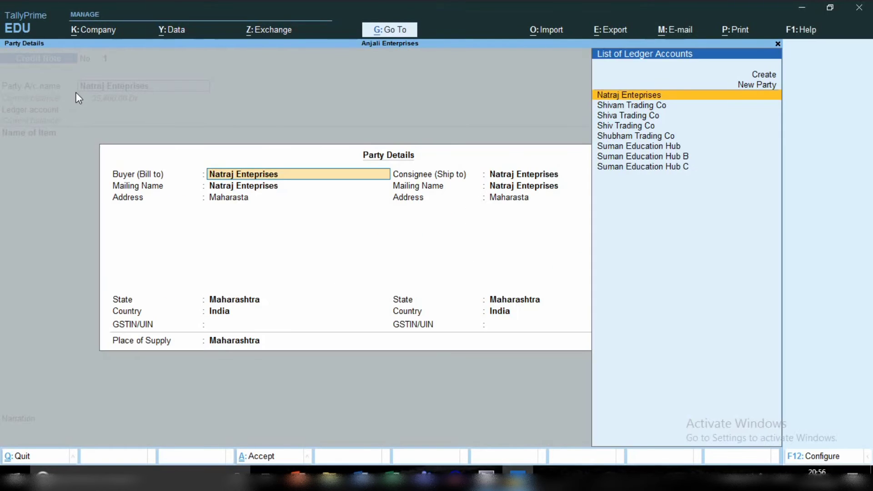
Accept the existing buyer and consignee details for Natraj Enteprises, keeping Maharashtra as the state.
{"action": "key", "text": "Return"}
{"action": "key", "text": "Return"}
{"action": "key", "text": "Return"}
{"action": "key", "text": "Return"}
{"action": "key", "text": "Return"}
{"action": "key", "text": "Return"}
{"action": "key", "text": "Return"}
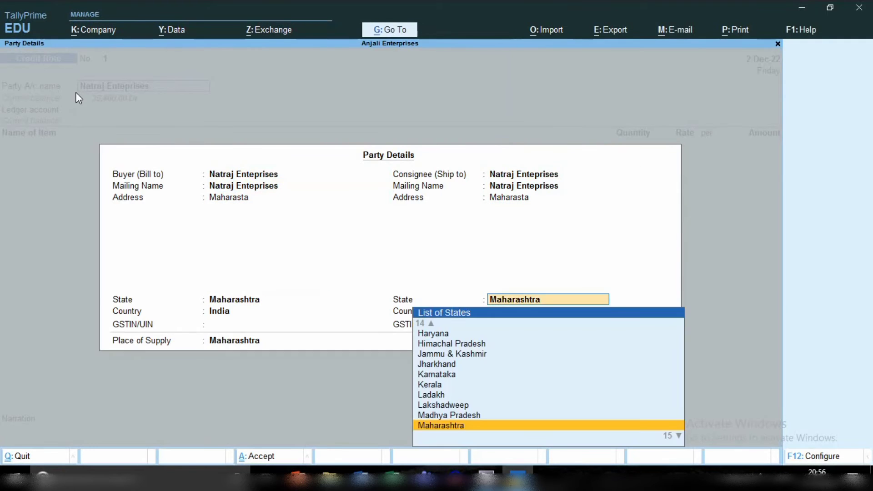
{"action": "key", "text": "Return"}
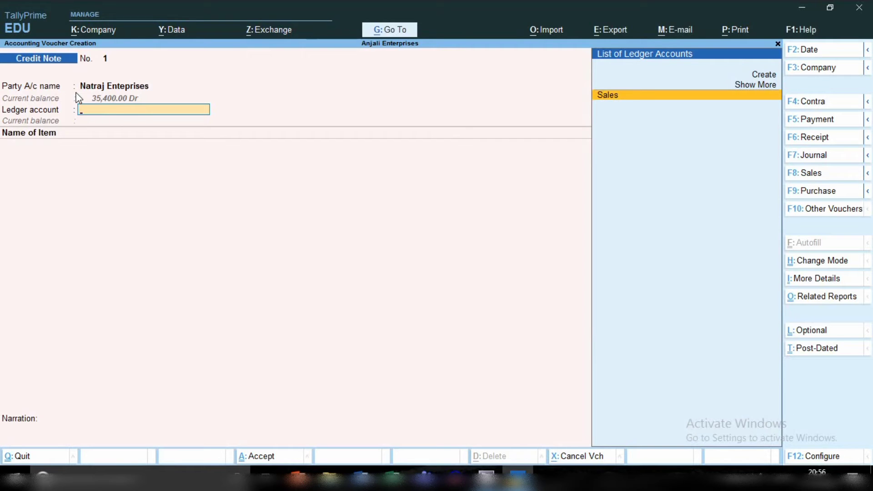
Start a new ledger from the credit note's ledger account, named Sales Return and grouped under Sales Accounts.
{"action": "key", "text": "alt+c"}
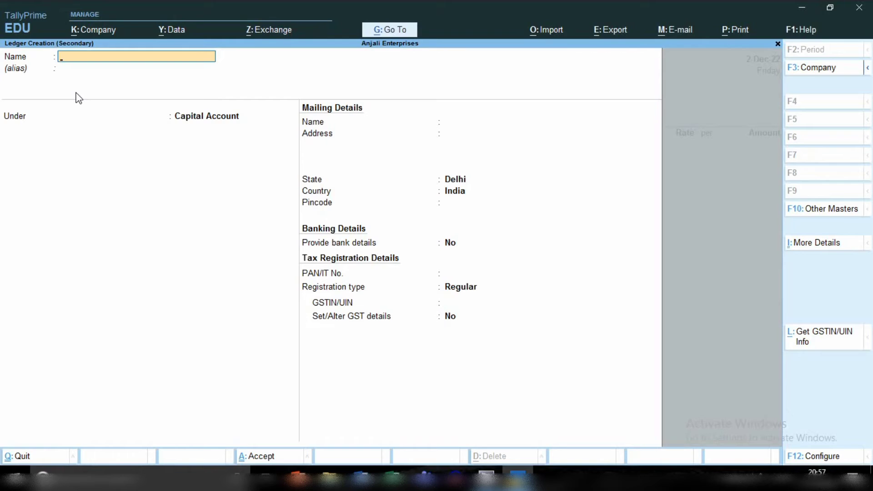
{"action": "type", "text": "Sales Return"}
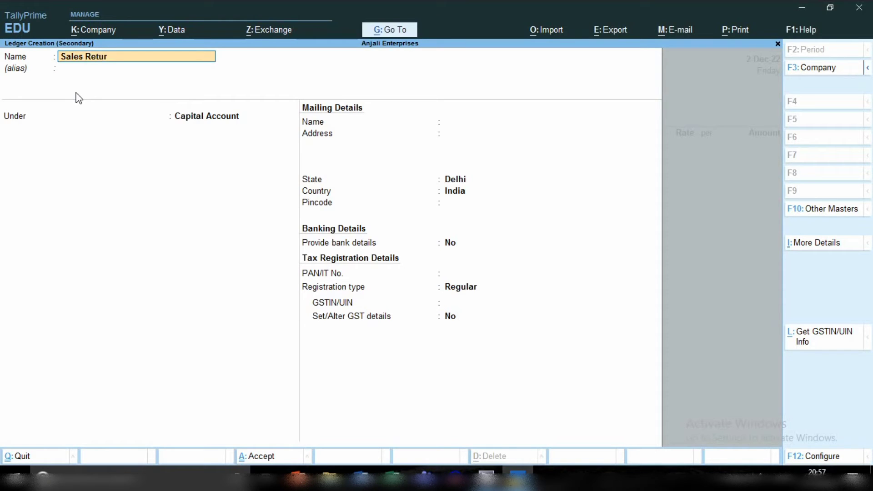
{"action": "key", "text": "Return"}
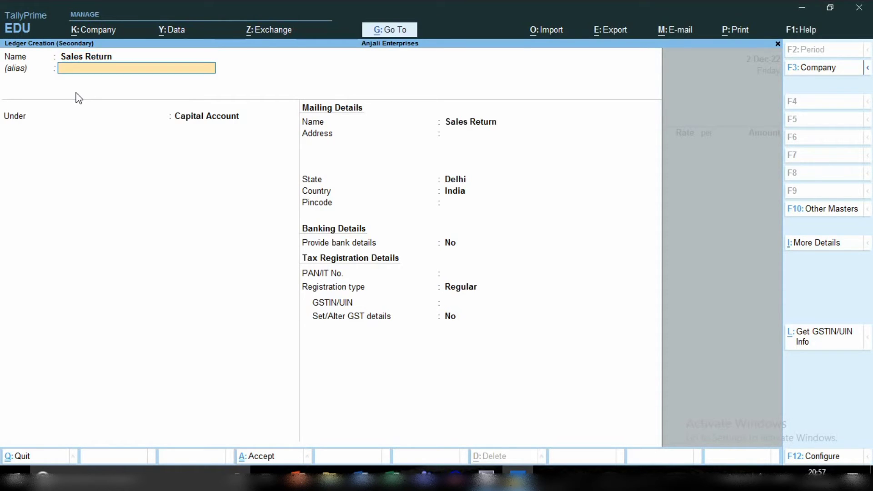
{"action": "key", "text": "Return"}
{"action": "type", "text": "Sa"}
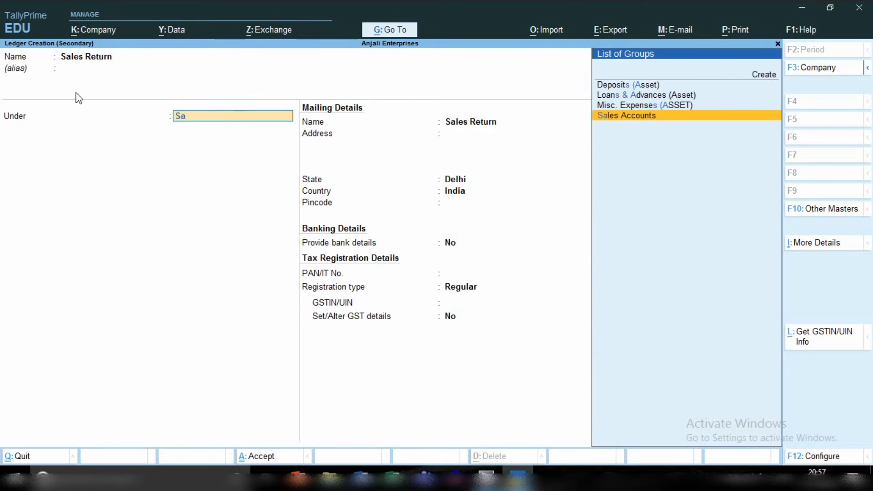
{"action": "key", "text": "Return"}
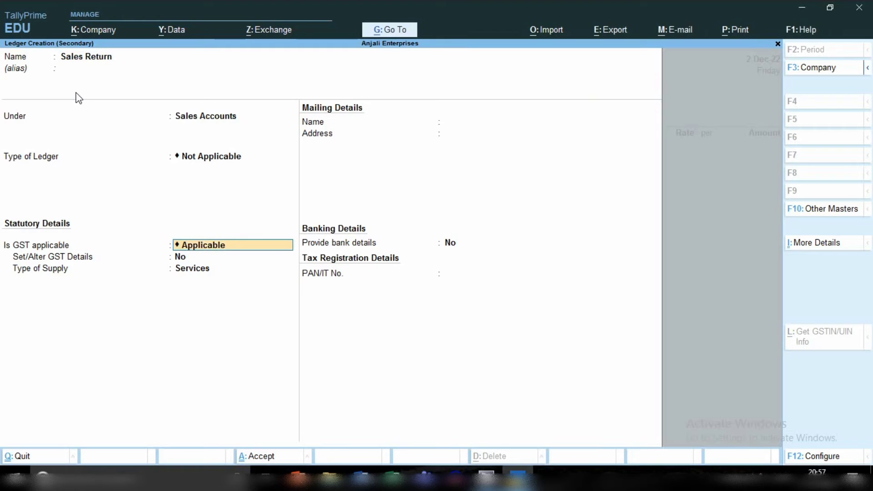
Keep GST applicable for the Sales Return ledger, set its type of supply to Goods, and save it.
{"action": "key", "text": "Return"}
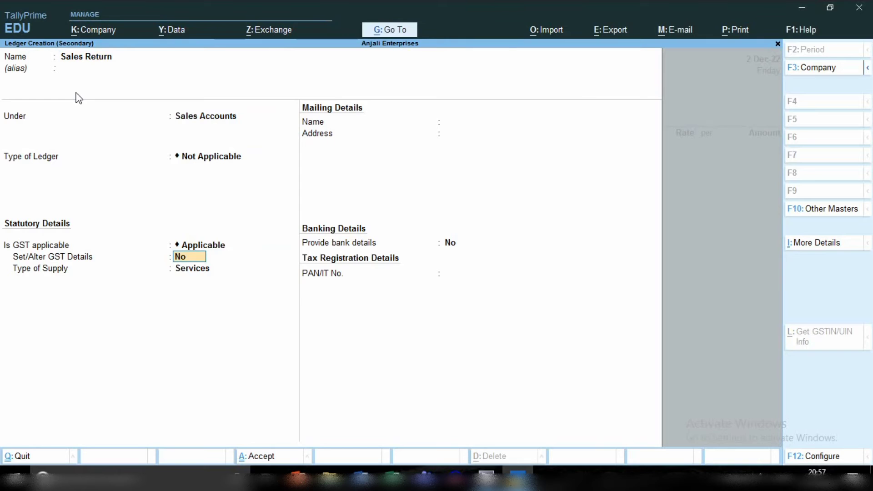
{"action": "key", "text": "Return"}
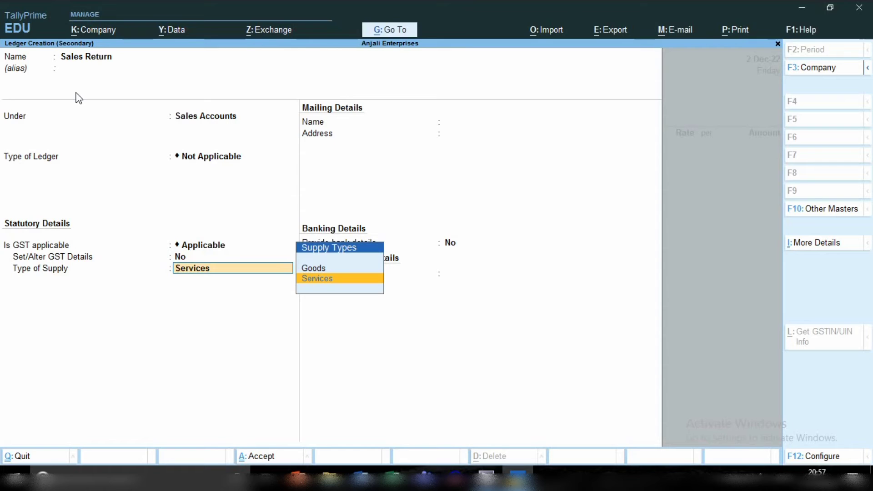
{"action": "key", "text": "Up"}
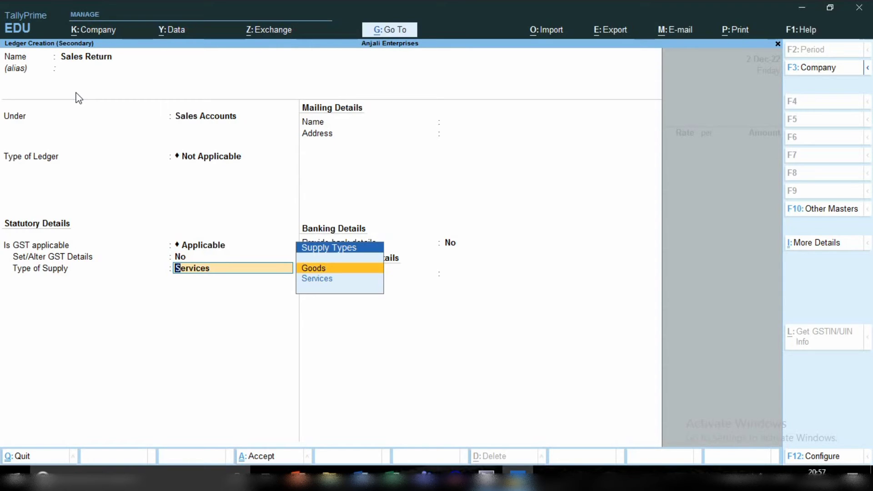
{"action": "key", "text": "Return"}
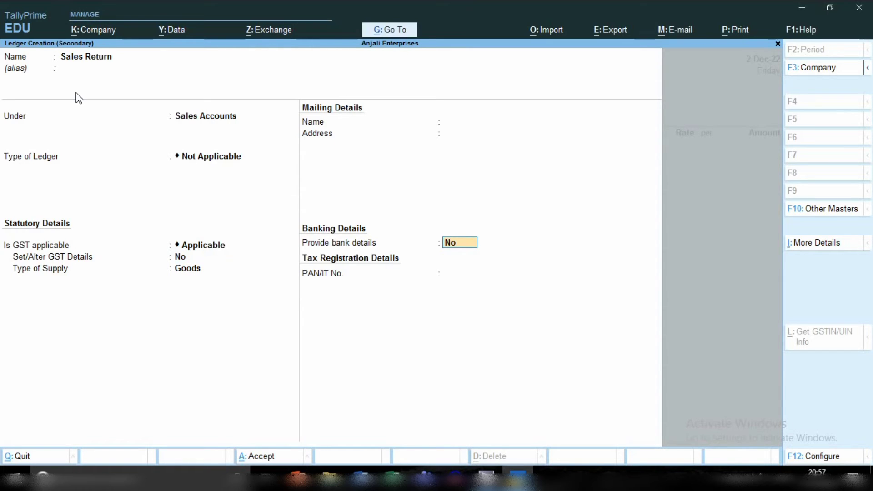
{"action": "key", "text": "Return"}
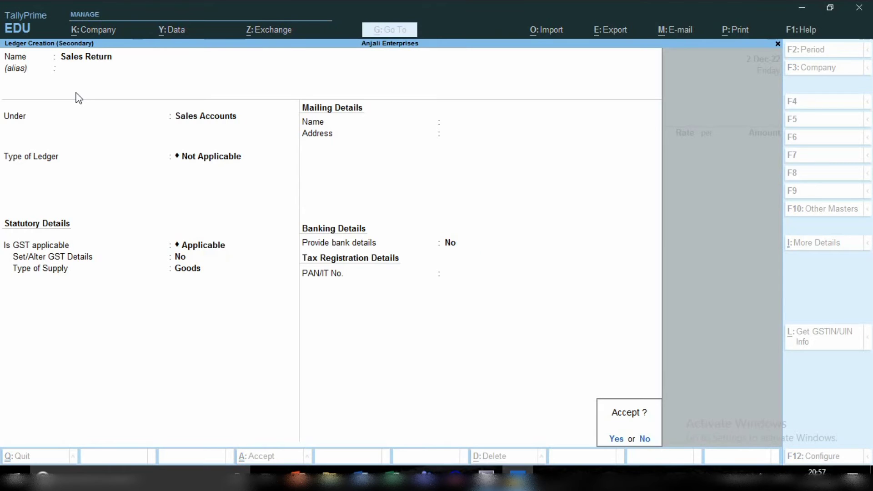
{"action": "key", "text": "Return"}
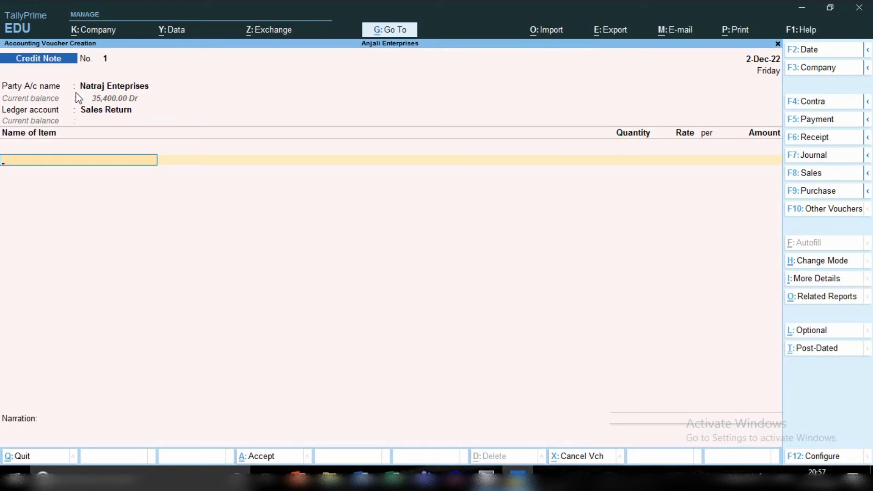
Select Electrical Machine as the credit note's stock item.
{"action": "type", "text": "E"}
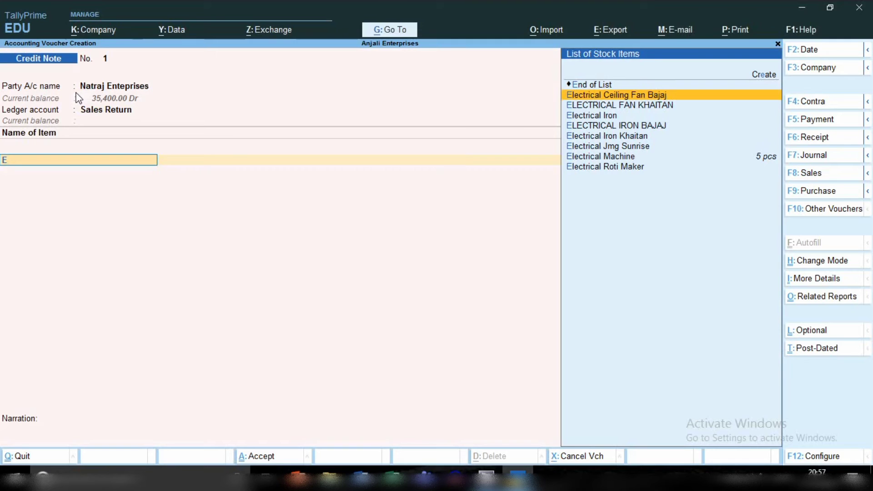
{"action": "key", "text": "Down"}
{"action": "key", "text": "Down"}
{"action": "key", "text": "Down"}
{"action": "key", "text": "Down"}
{"action": "key", "text": "Down"}
{"action": "key", "text": "Down"}
{"action": "key", "text": "Down"}
{"action": "key", "text": "Up"}
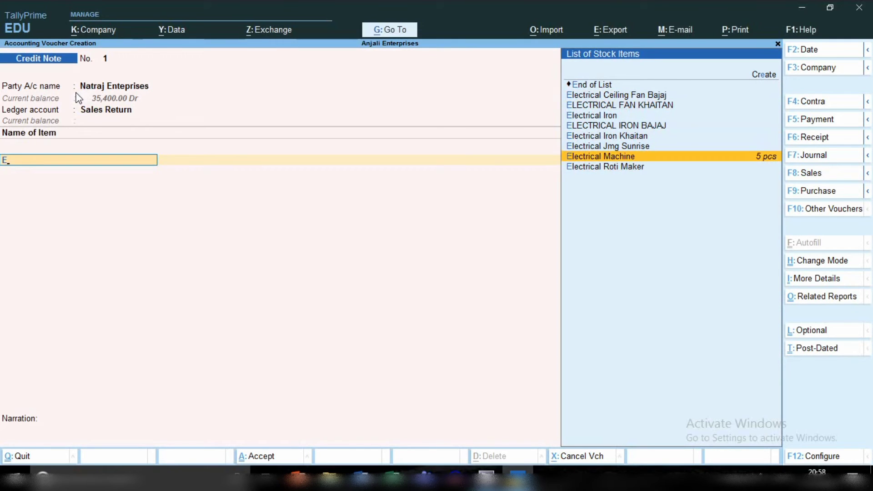
{"action": "key", "text": "Return"}
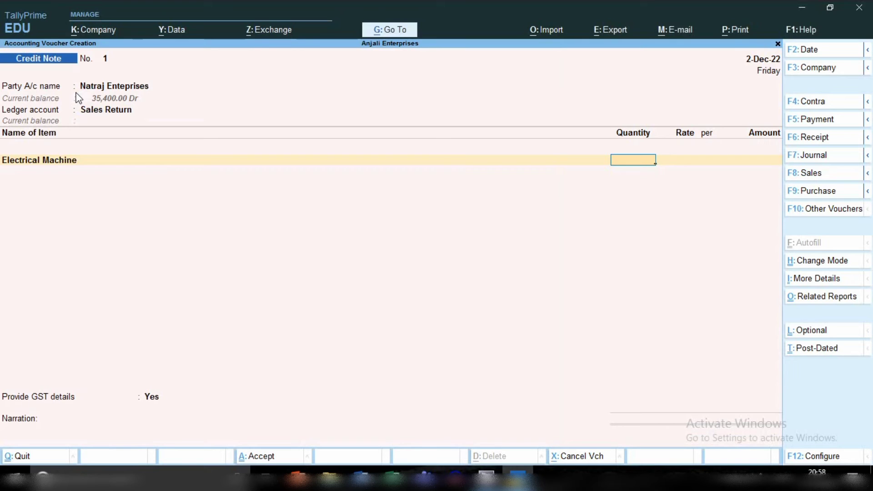
Leave the Electrical Machine quantity and rate blank, set its amount to 1000, and end the item list.
{"action": "key", "text": "Return"}
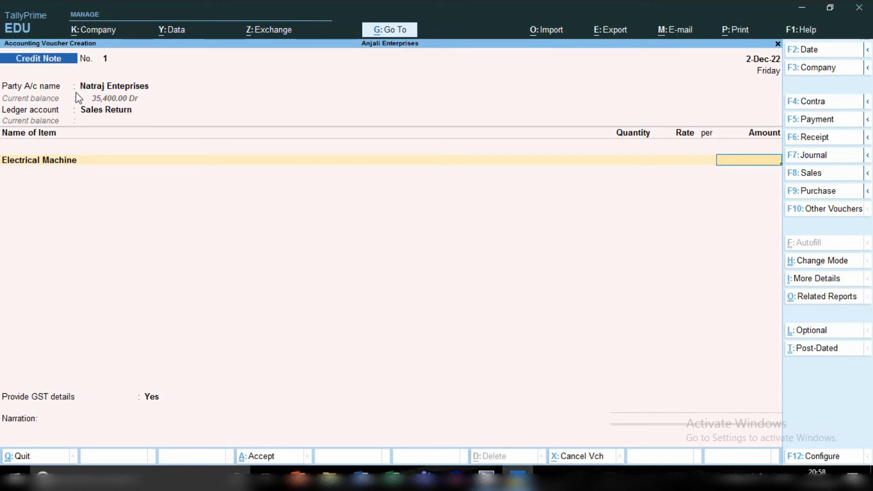
{"action": "type", "text": "1000"}
{"action": "key", "text": "Return"}
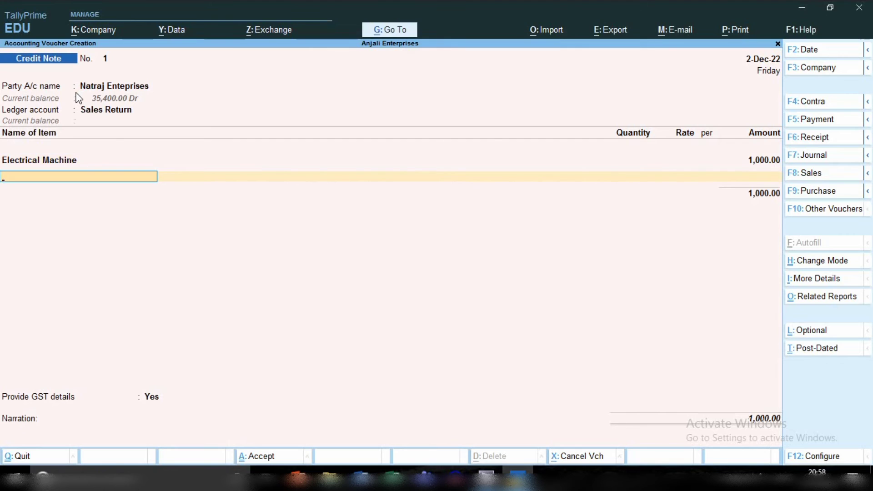
{"action": "key", "text": "Return"}
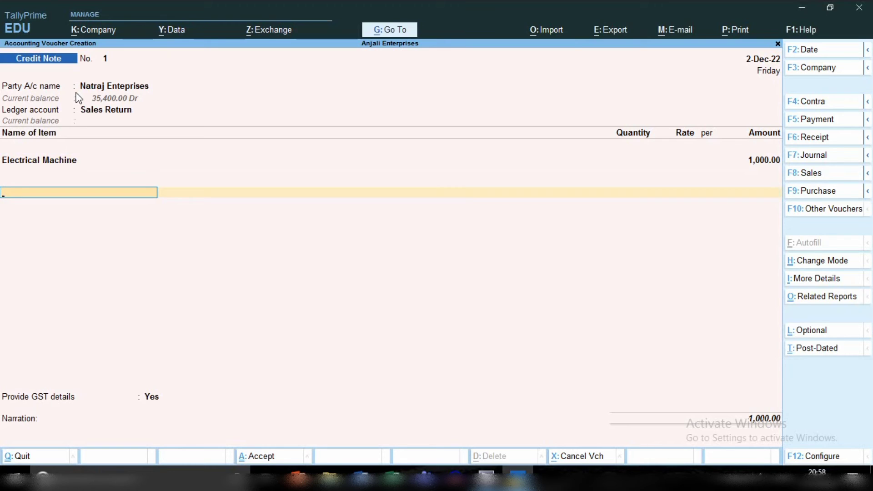
{"action": "type", "text": "Cgs"}
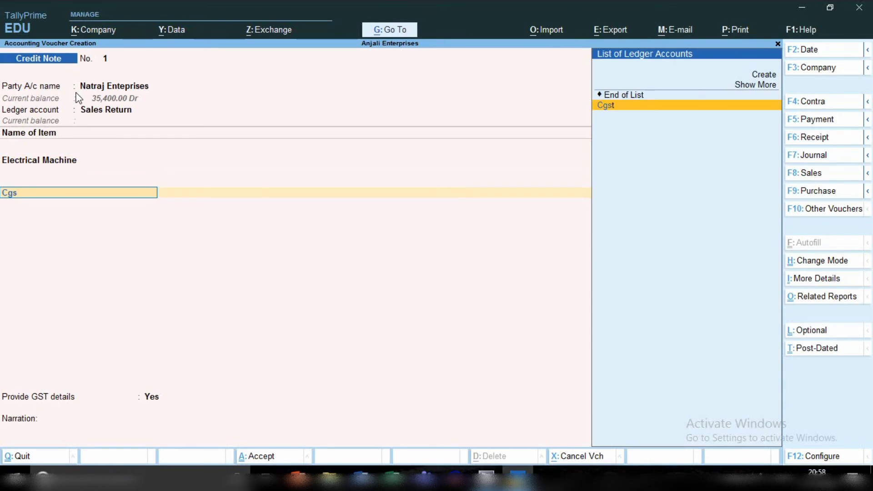
{"action": "key", "text": "Return"}
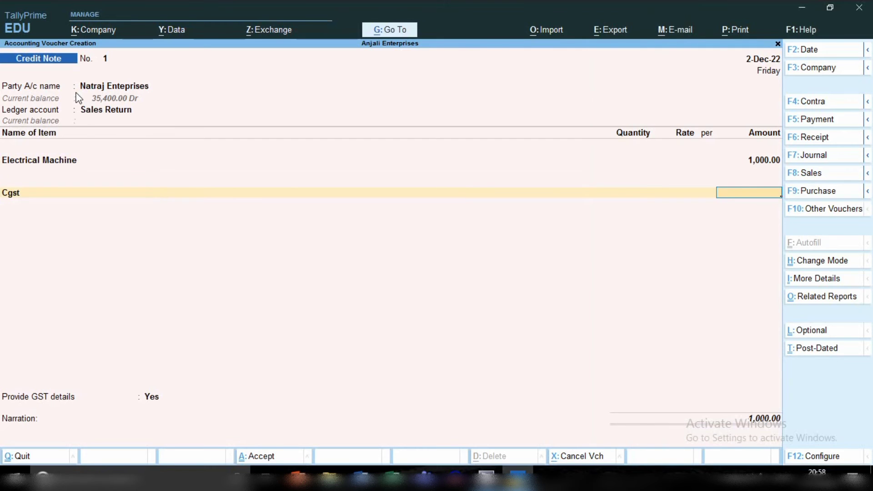
{"action": "key", "text": "BackSpace"}
Add the Igst ledger below the item, accept its calculated amount, and end the ledger list.
{"action": "type", "text": "Igs"}
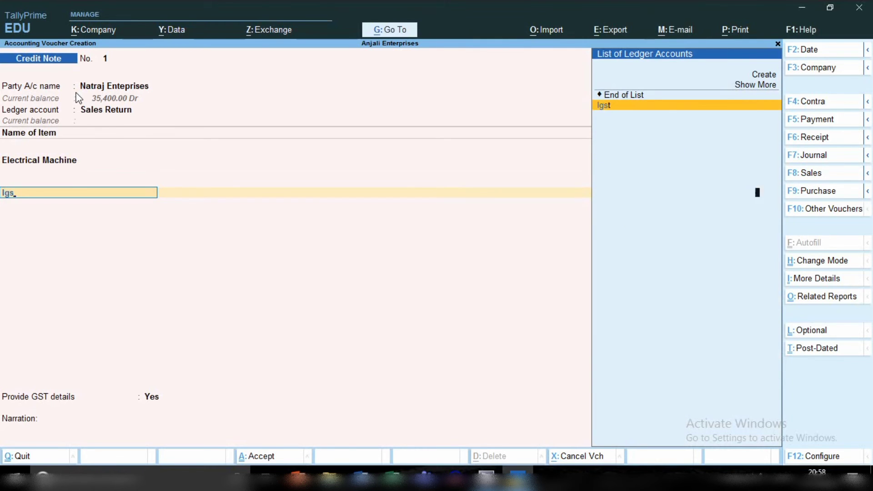
{"action": "key", "text": "Return"}
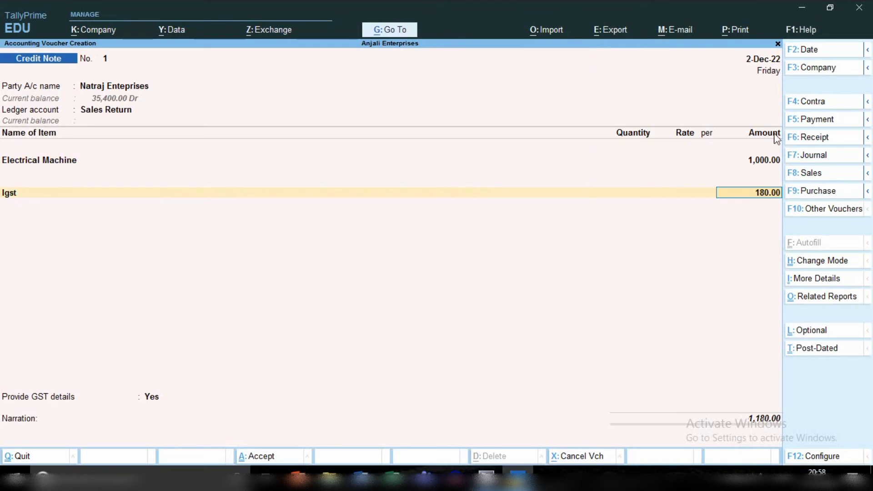
{"action": "key", "text": "Return"}
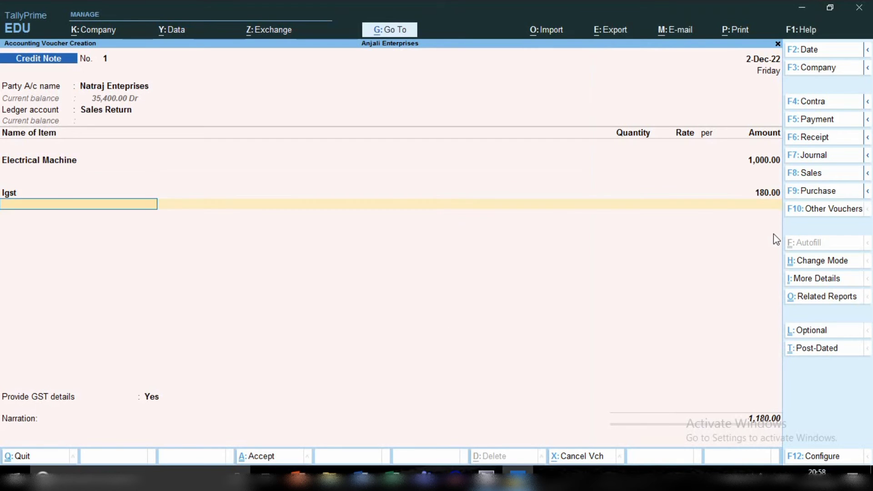
{"action": "key", "text": "Return"}
Provide GST details with the reason for issuing the note as Not Applicable and the buyer's debit note number blank.
{"action": "key", "text": "Return"}
{"action": "key", "text": "Return"}
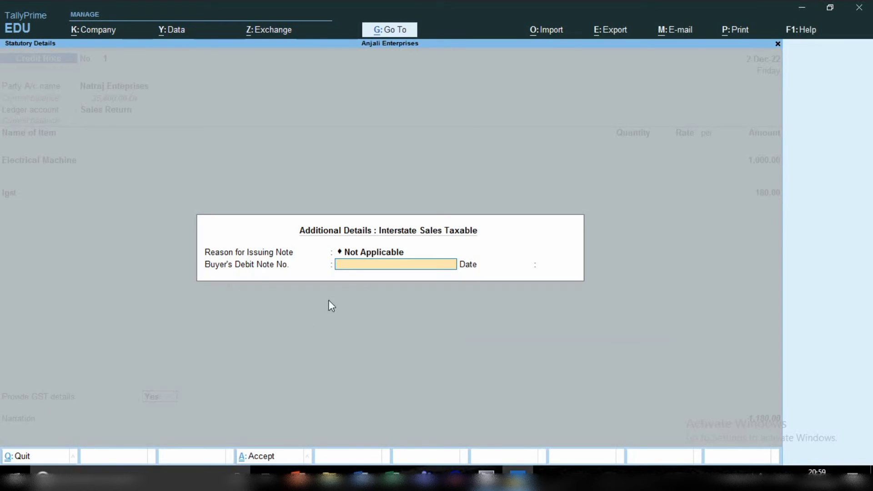
{"action": "key", "text": "Return"}
{"action": "key", "text": "Return"}
{"action": "key", "text": "Return"}
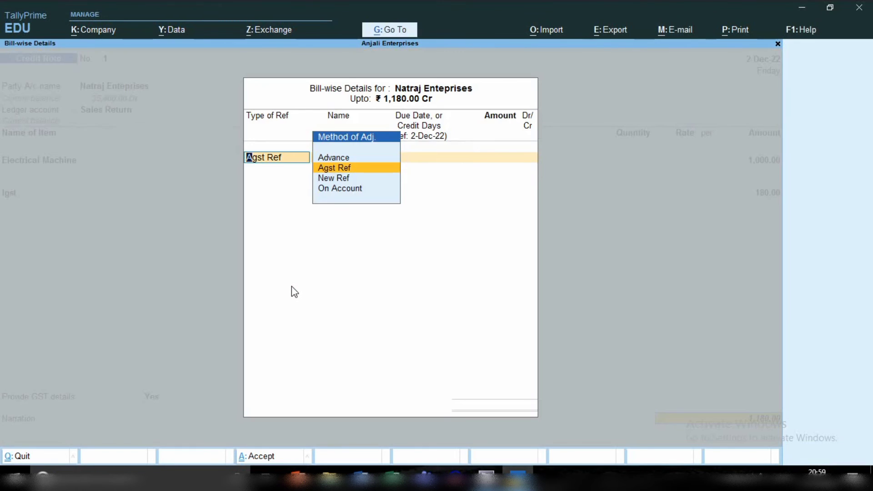
Allocate the full 1,180.00 credit as Agst Ref to pending bill 4, and save the credit note without a narration.
{"action": "key", "text": "Return"}
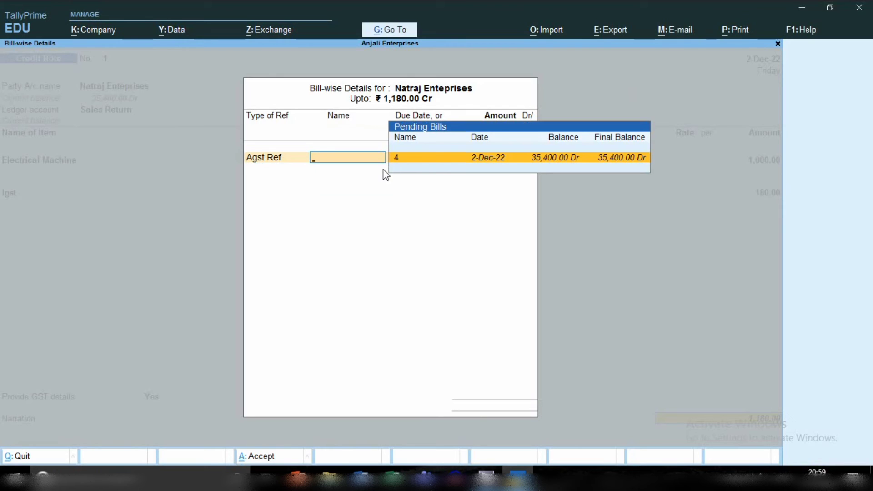
{"action": "key", "text": "Return"}
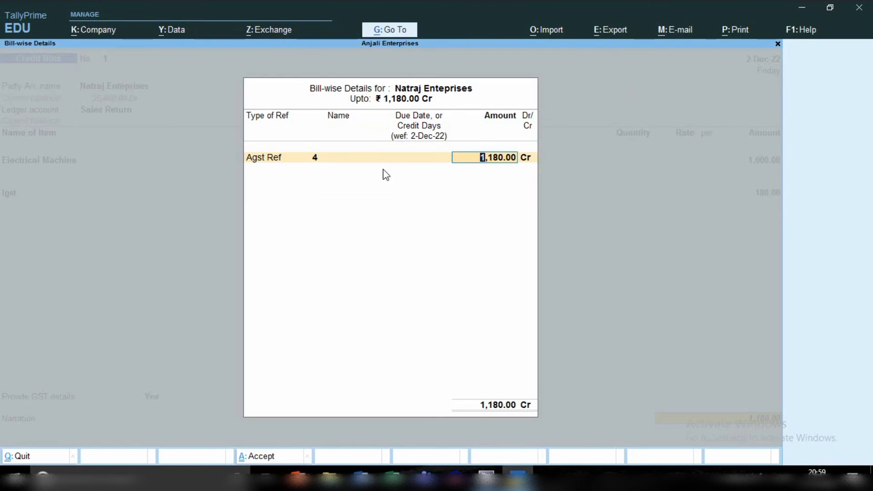
{"action": "key", "text": "Return"}
{"action": "key", "text": "Return"}
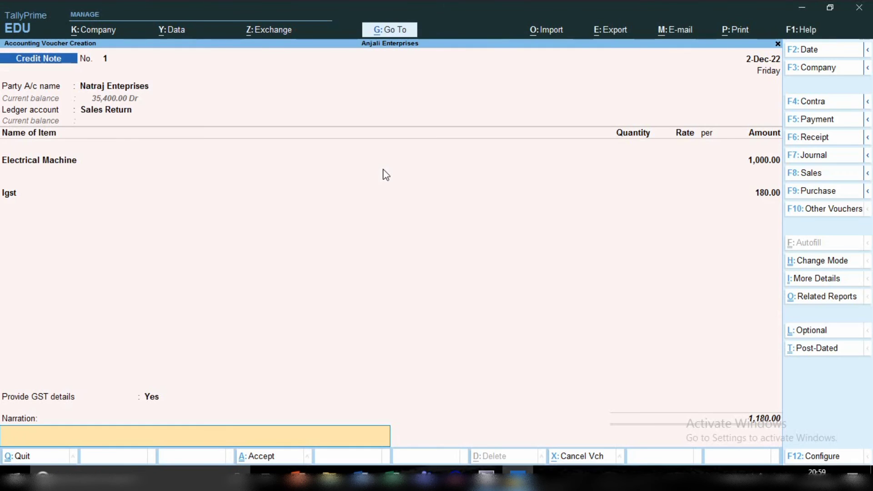
{"action": "key", "text": "Return"}
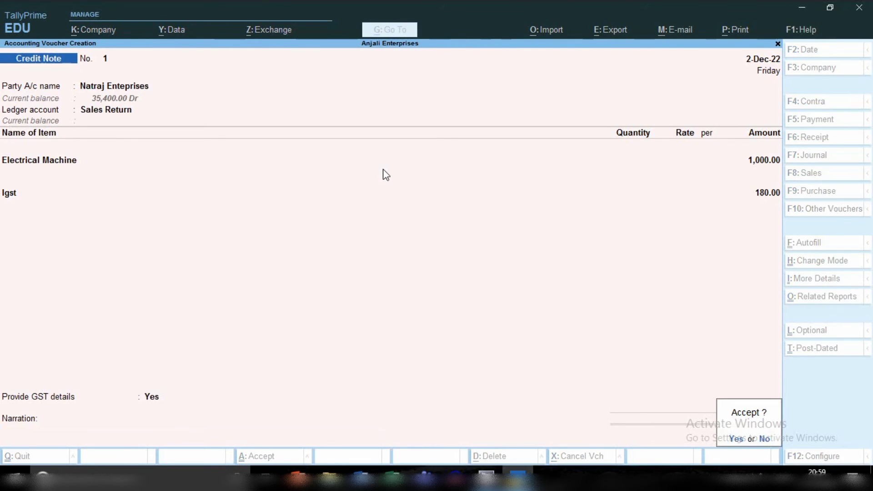
{"action": "key", "text": "y"}
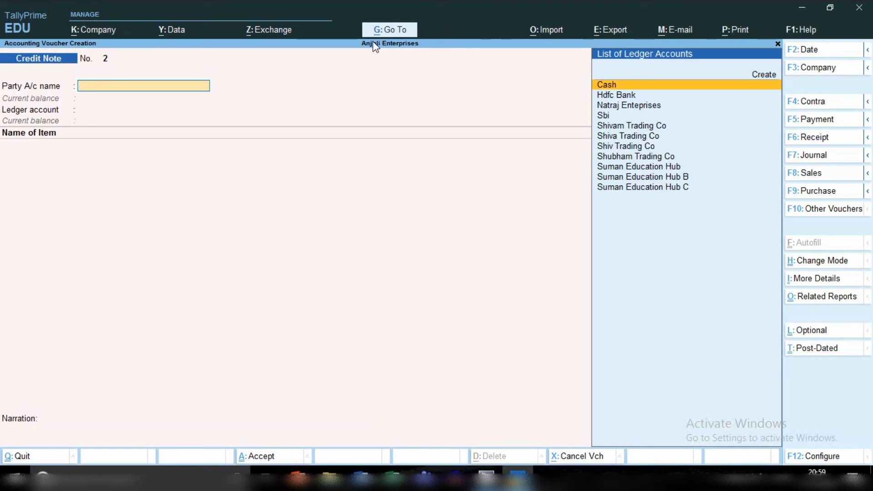
Open the ledger vouchers report for Natraj Enteprises to check the credit note against the original sale.
{"action": "left_click", "coordinate": [380, 30]}
{"action": "key", "text": "Down"}
{"action": "key", "text": "Down"}
{"action": "key", "text": "Down"}
{"action": "key", "text": "Down"}
{"action": "key", "text": "Down"}
{"action": "key", "text": "Down"}
{"action": "key", "text": "Down"}
{"action": "key", "text": "Down"}
{"action": "key", "text": "Down"}
{"action": "key", "text": "Down"}
{"action": "key", "text": "Down"}
{"action": "key", "text": "Down"}
{"action": "key", "text": "Down"}
{"action": "key", "text": "Down"}
{"action": "key", "text": "Down"}
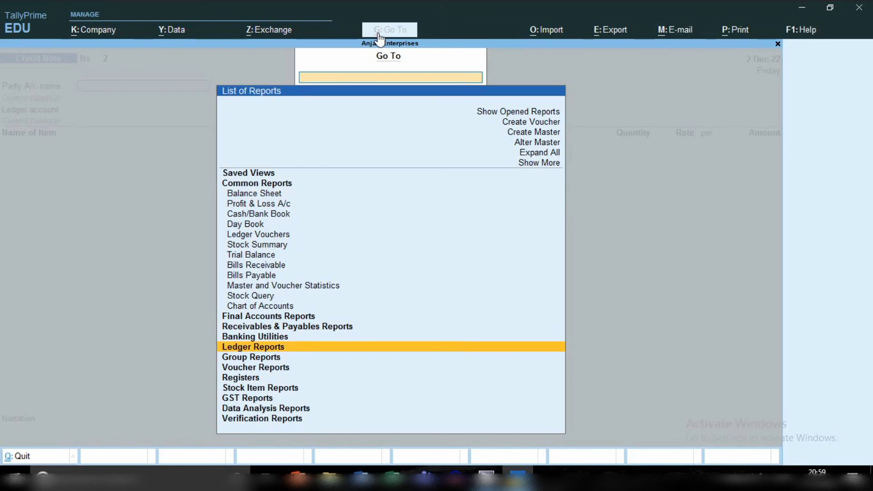
{"action": "key", "text": "Return"}
{"action": "key", "text": "Return"}
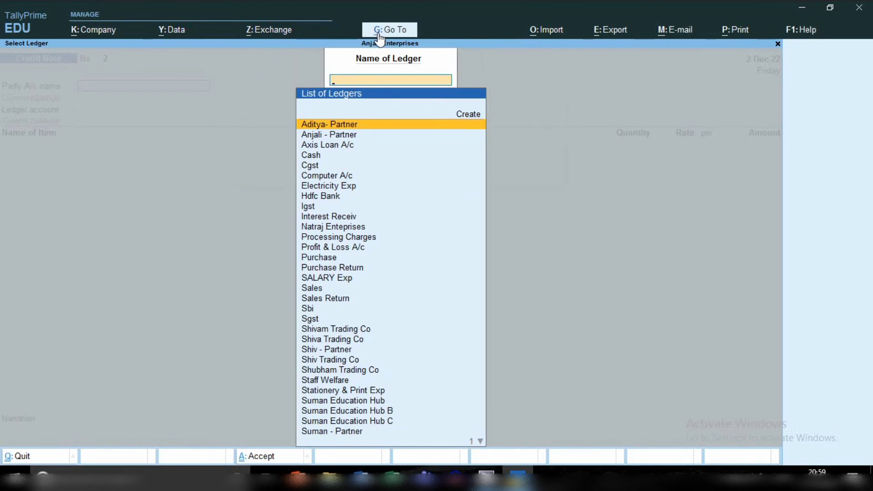
{"action": "type", "text": "Na"}
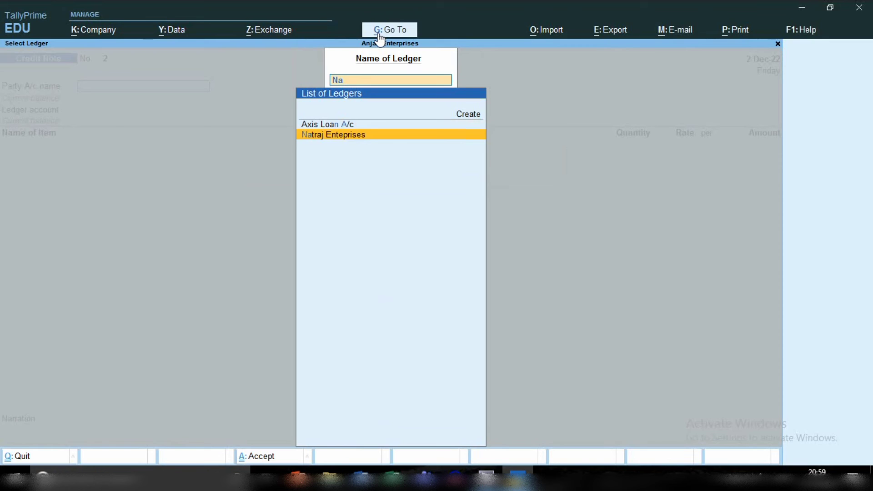
{"action": "key", "text": "Return"}
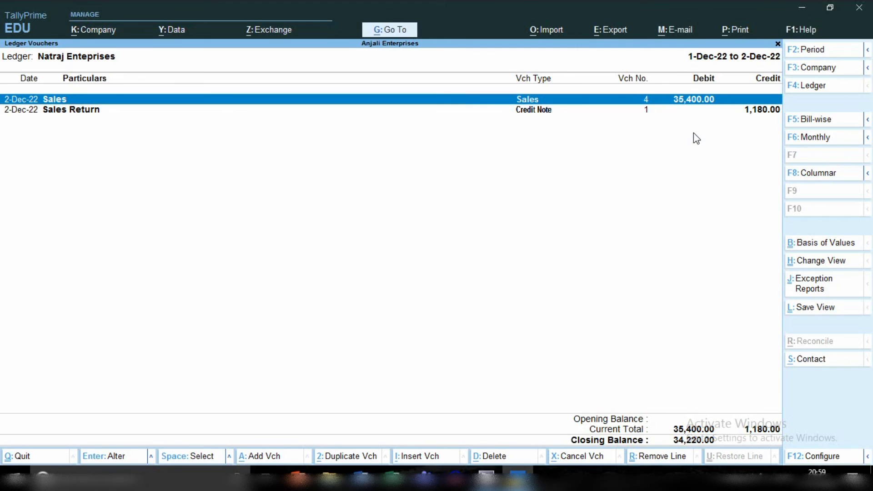
Open the Balance Sheet and drill through Current Assets into Sundry Debtors to check the closing balance of Natraj Enteprises.
{"action": "key", "text": "Down"}
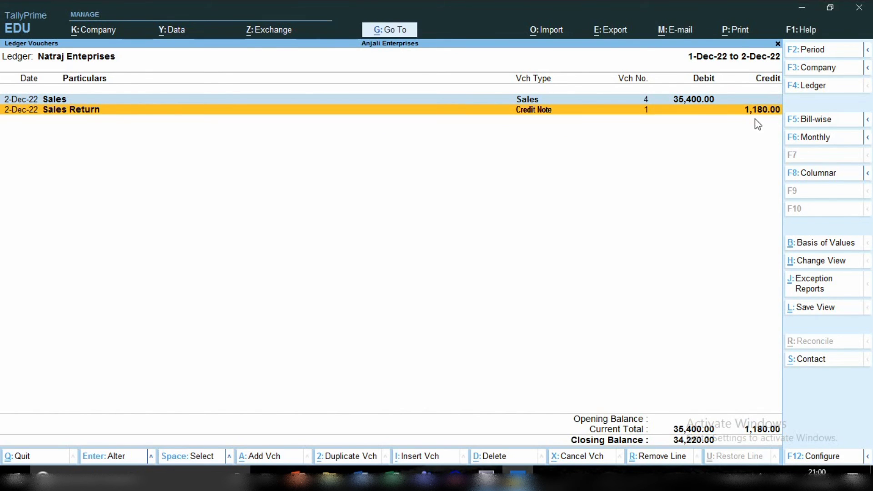
{"action": "left_click", "coordinate": [400, 32]}
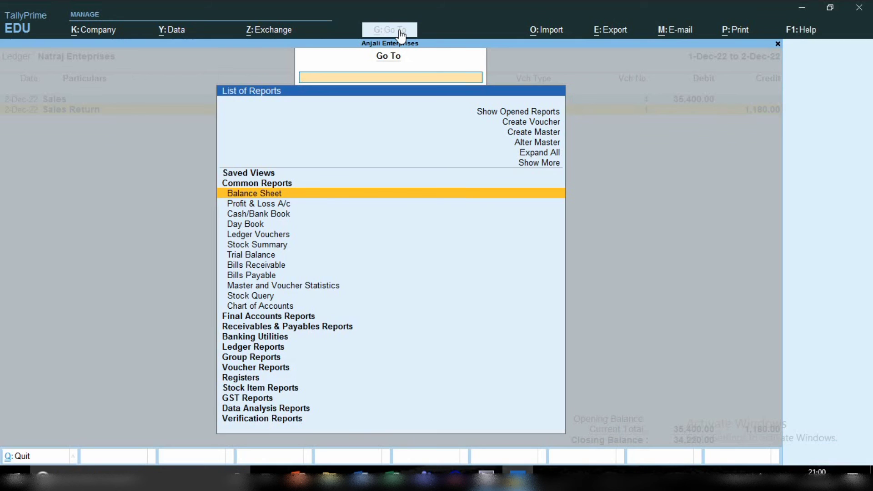
{"action": "key", "text": "Return"}
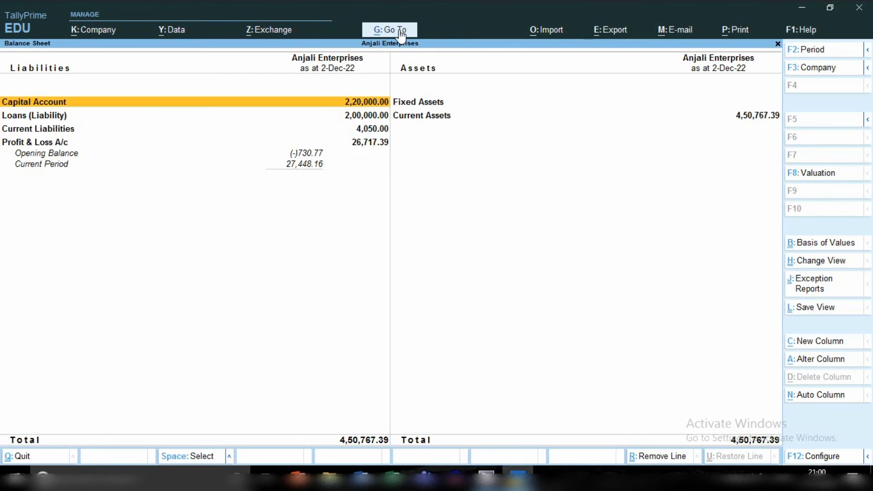
{"action": "key", "text": "Right"}
{"action": "key", "text": "Down"}
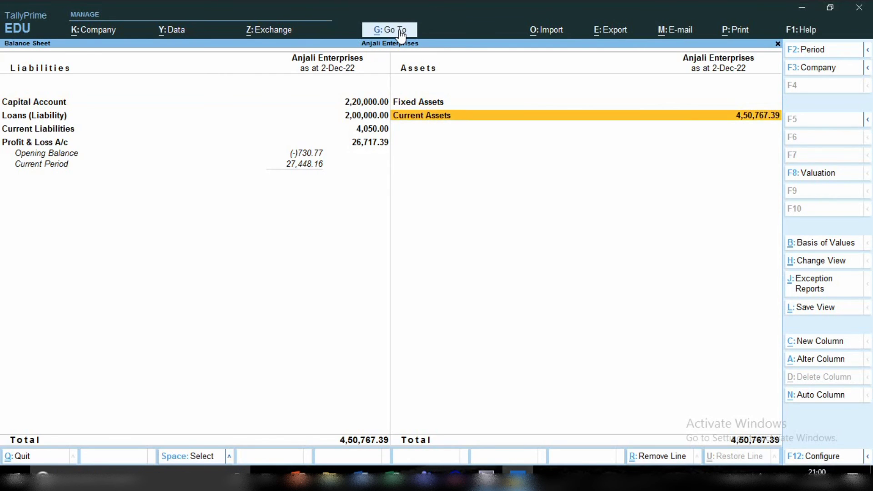
{"action": "key", "text": "Return"}
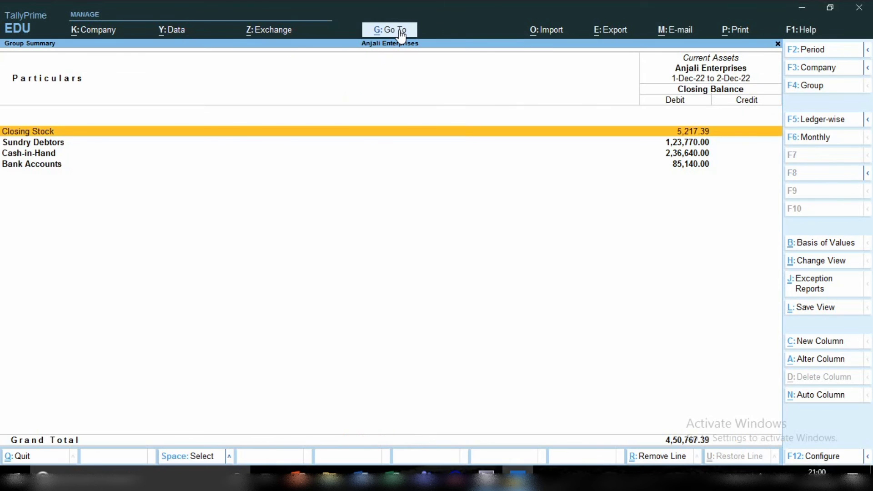
{"action": "key", "text": "Down"}
{"action": "key", "text": "Return"}
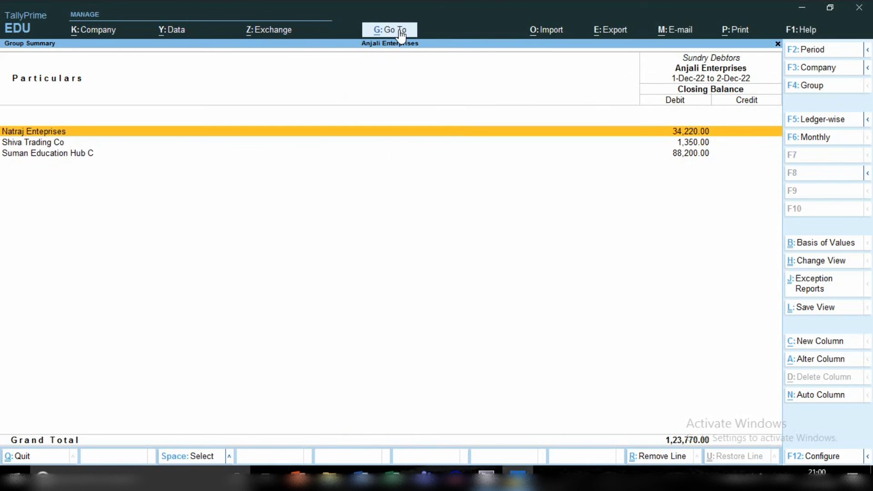
{"action": "key", "text": "Return"}
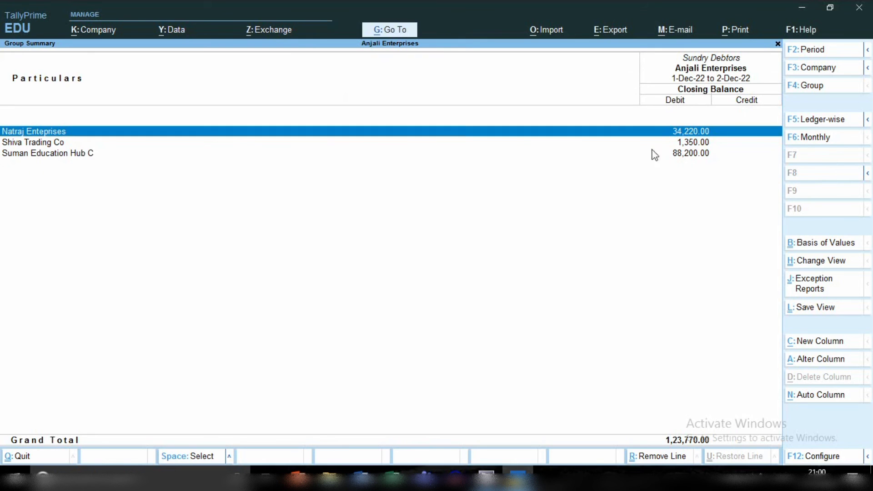
Open the GSTR-1 report and set its period from 1-12-2022 to 31-12-2022.
{"action": "left_click", "coordinate": [390, 30]}
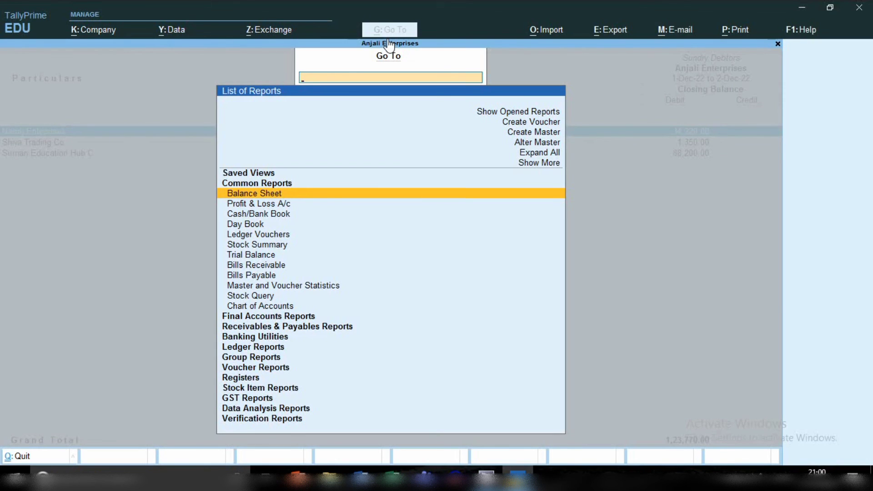
{"action": "type", "text": "Gst"}
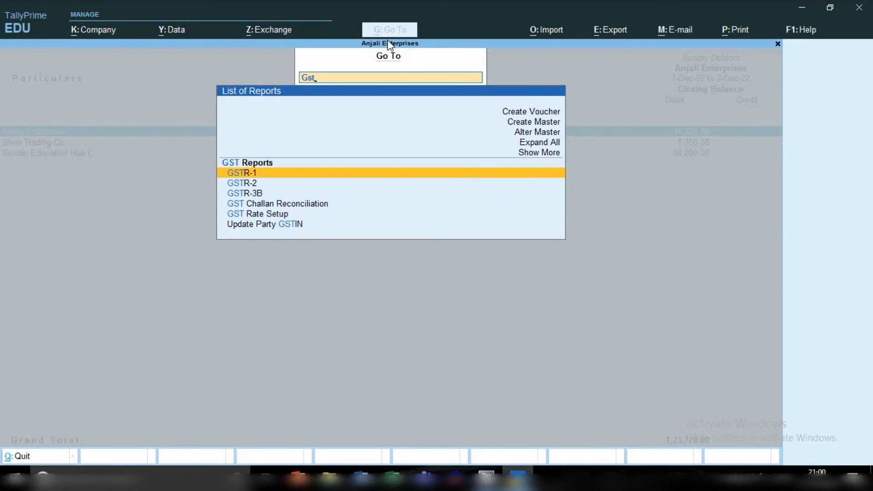
{"action": "key", "text": "Return"}
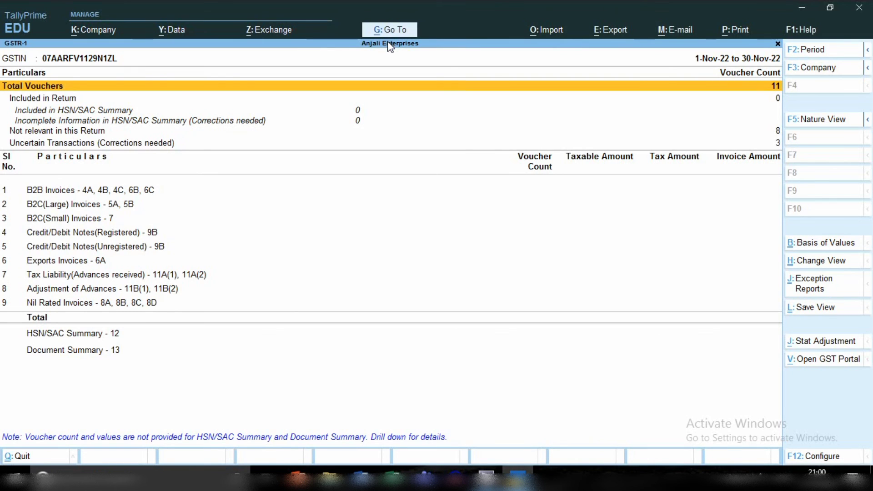
{"action": "key", "text": "F2"}
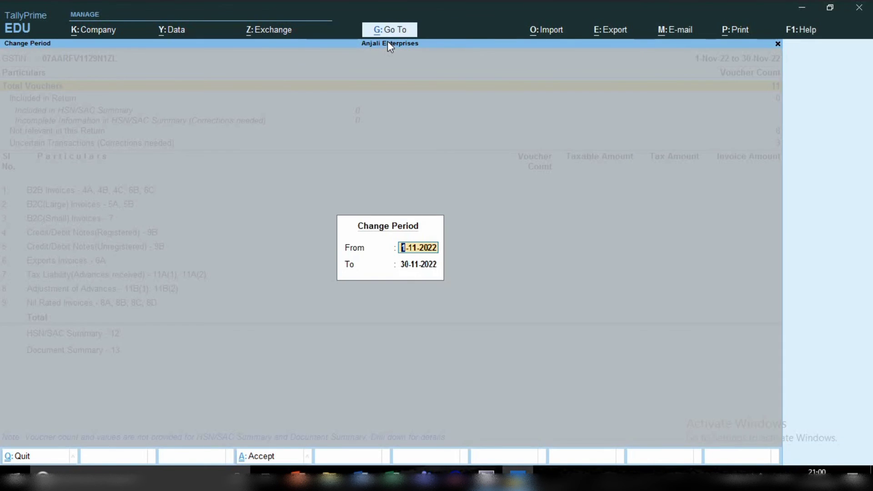
{"action": "type", "text": "1.12"}
{"action": "key", "text": "Return"}
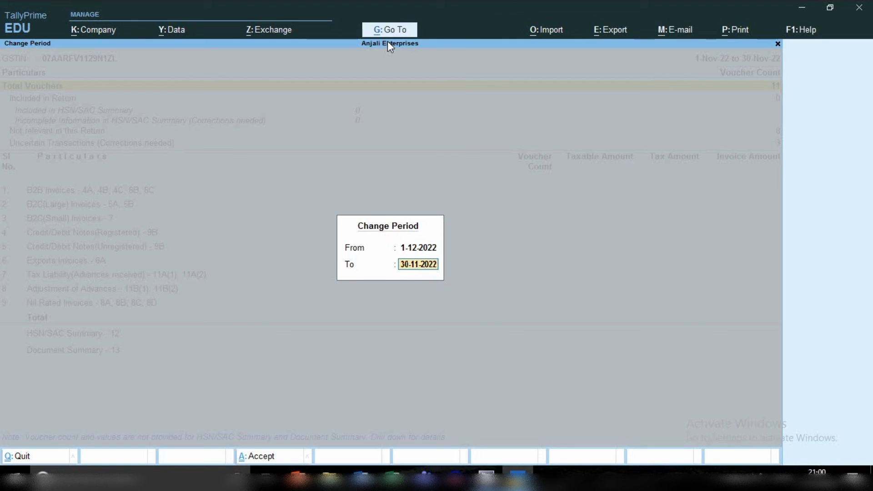
{"action": "type", "text": "31.12"}
{"action": "key", "text": "Return"}
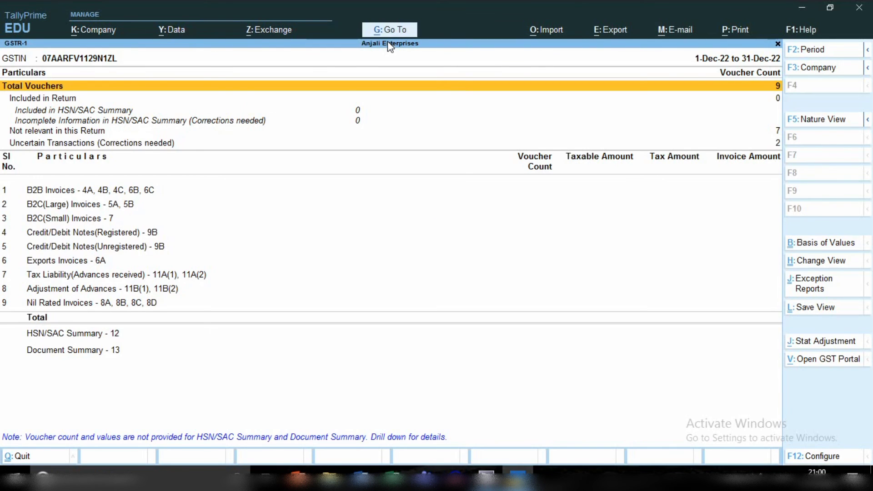
Examine the uncertain transactions down to the exception details of sales voucher no. 4, and return to the GSTR-1 summary unchanged.
{"action": "key", "text": "Down"}
{"action": "key", "text": "Down"}
{"action": "key", "text": "Down"}
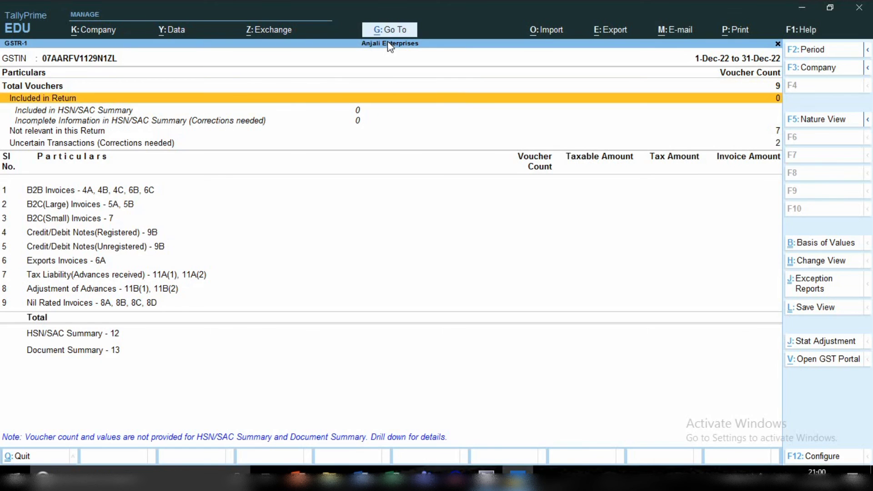
{"action": "key", "text": "Return"}
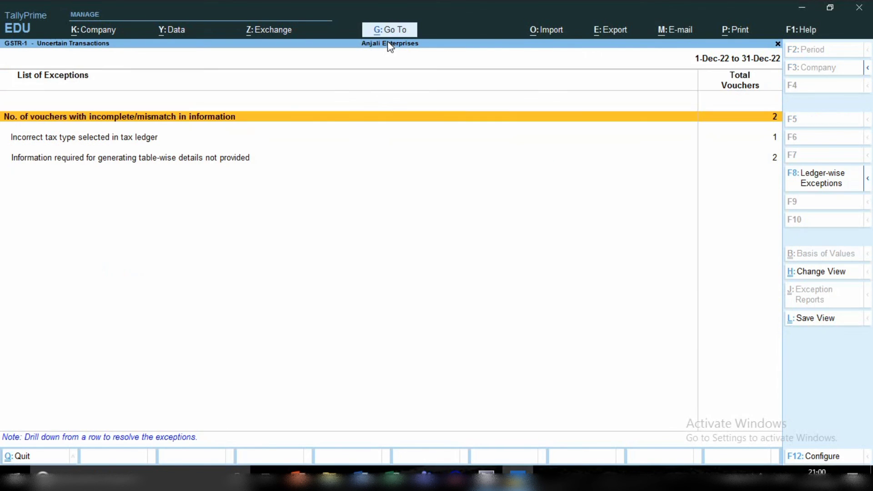
{"action": "key", "text": "Return"}
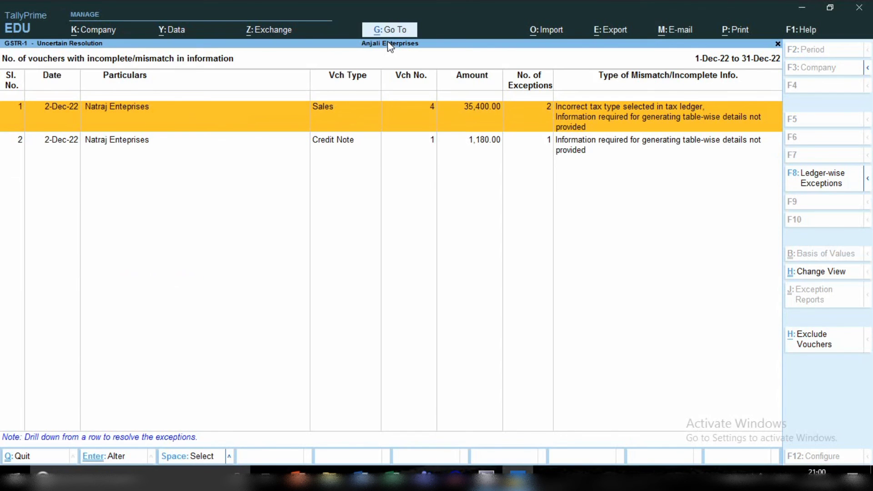
{"action": "key", "text": "Return"}
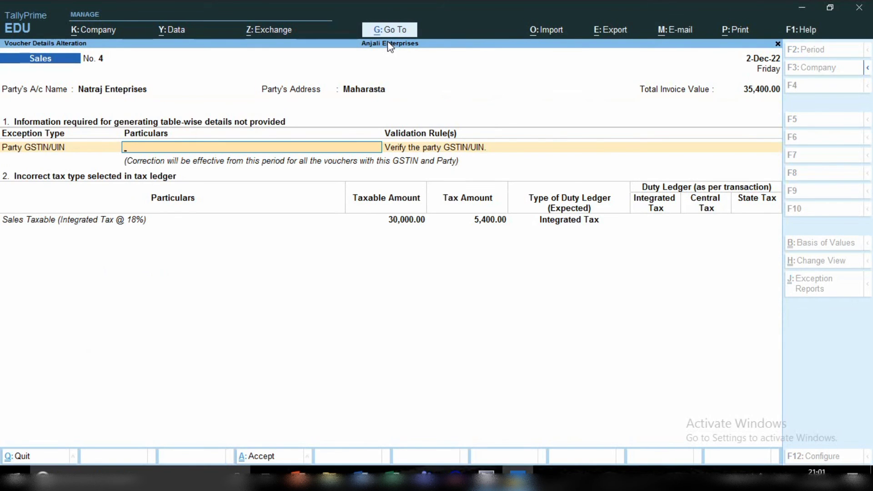
{"action": "key", "text": "Escape"}
{"action": "key", "text": "Escape"}
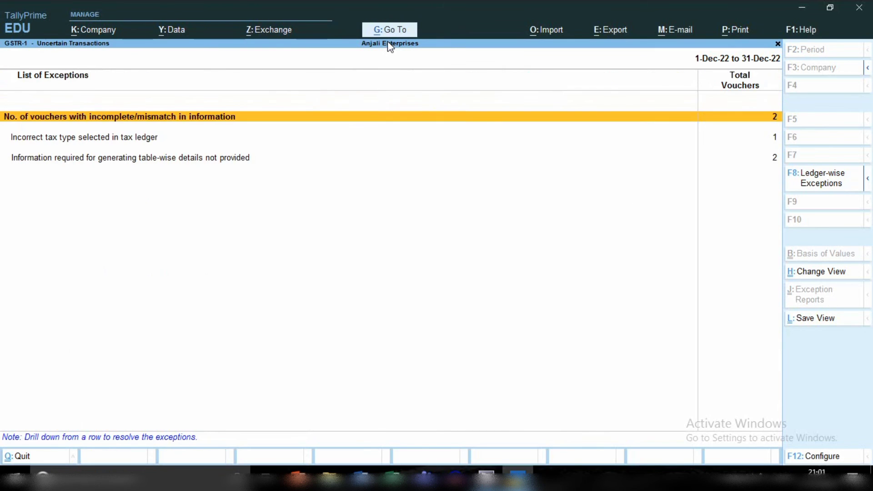
{"action": "key", "text": "Escape"}
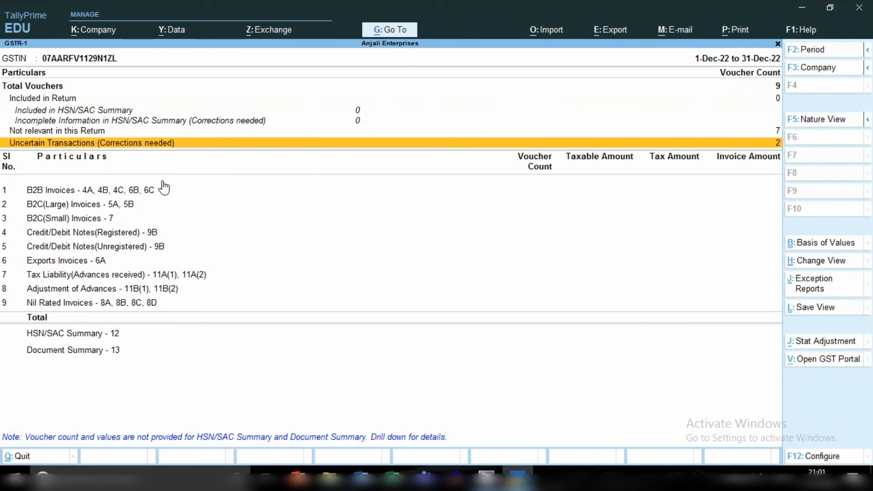
Check the B2B Invoices and Credit/Debit Notes (Registered) - 9B rows in the GSTR-1 summary.
{"action": "left_click", "coordinate": [149, 196]}
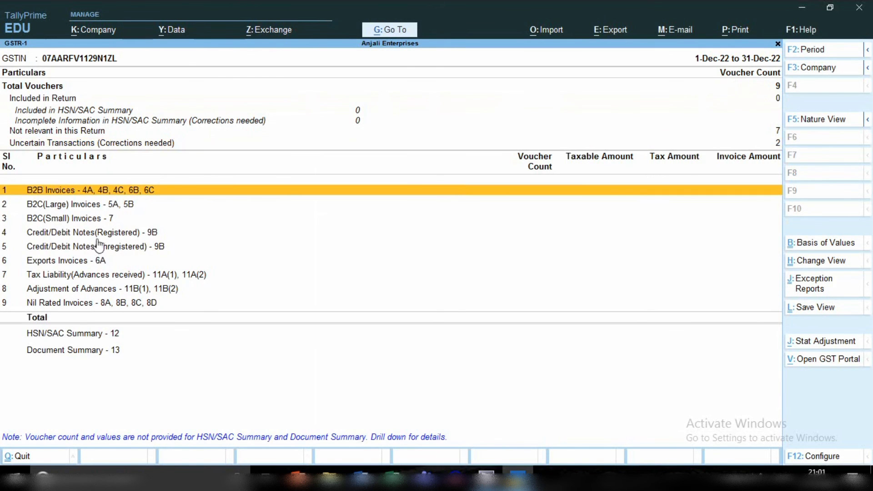
{"action": "left_click", "coordinate": [103, 236]}
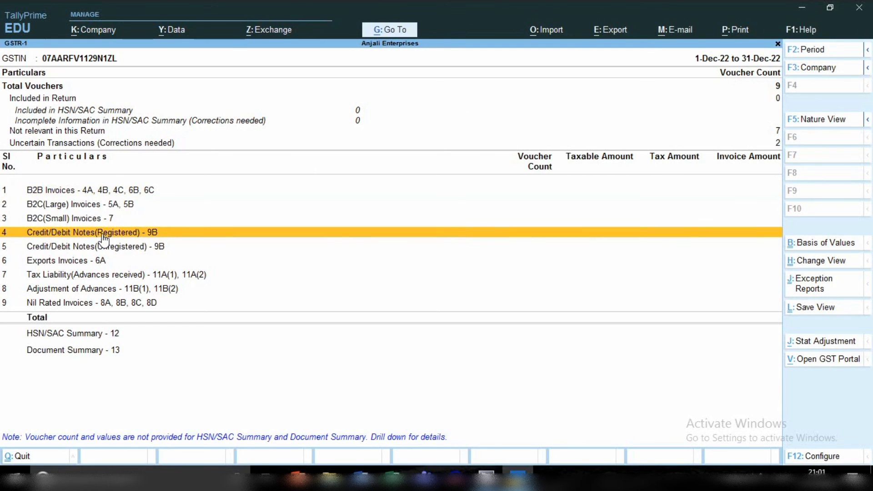